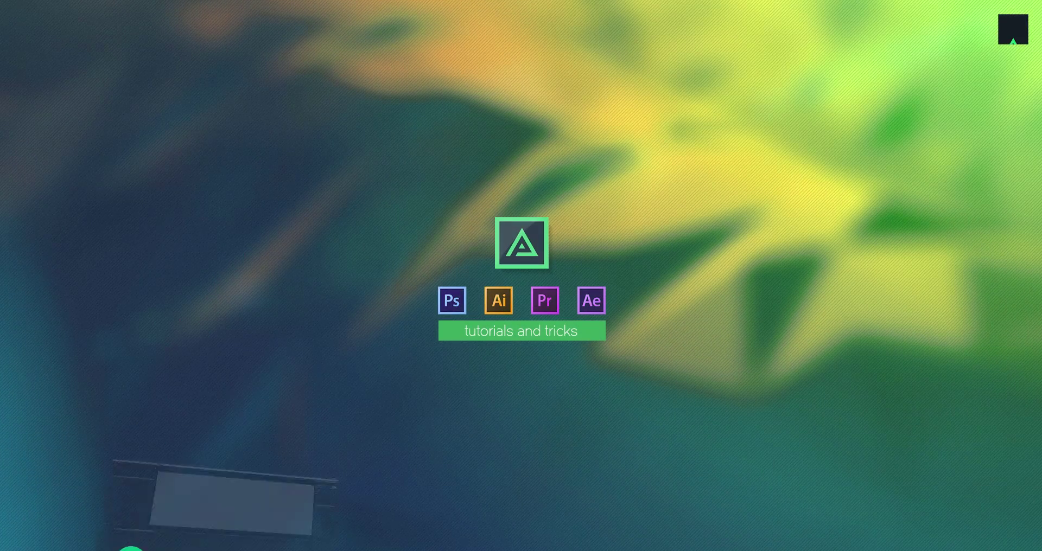
Create a 1920×1080, 30 fps 'Smooth Zoom Transition' composition and select clips 001–003 in Explorer.
click(133, 548)
click(44, 313)
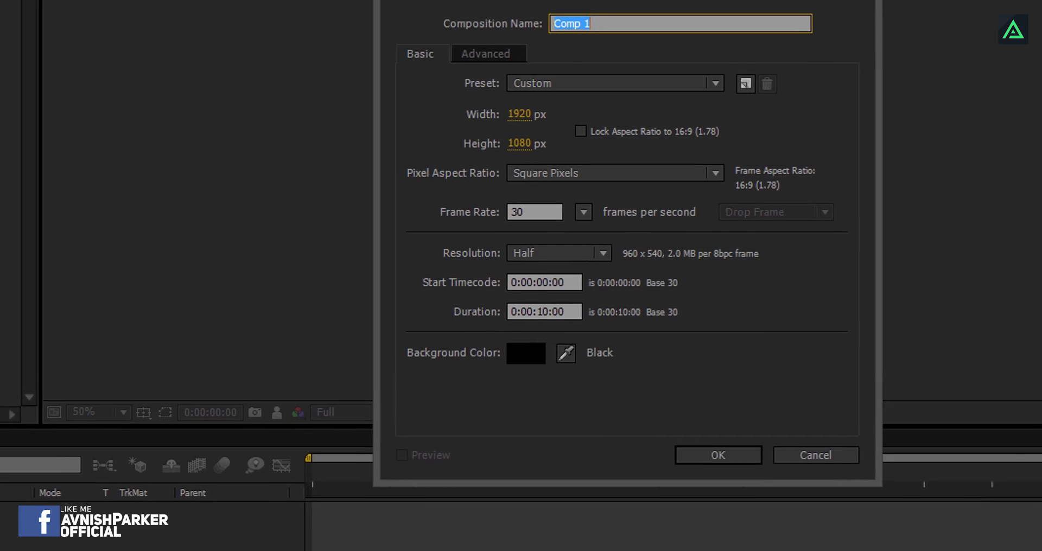
text(Smooth Zoom Transition)
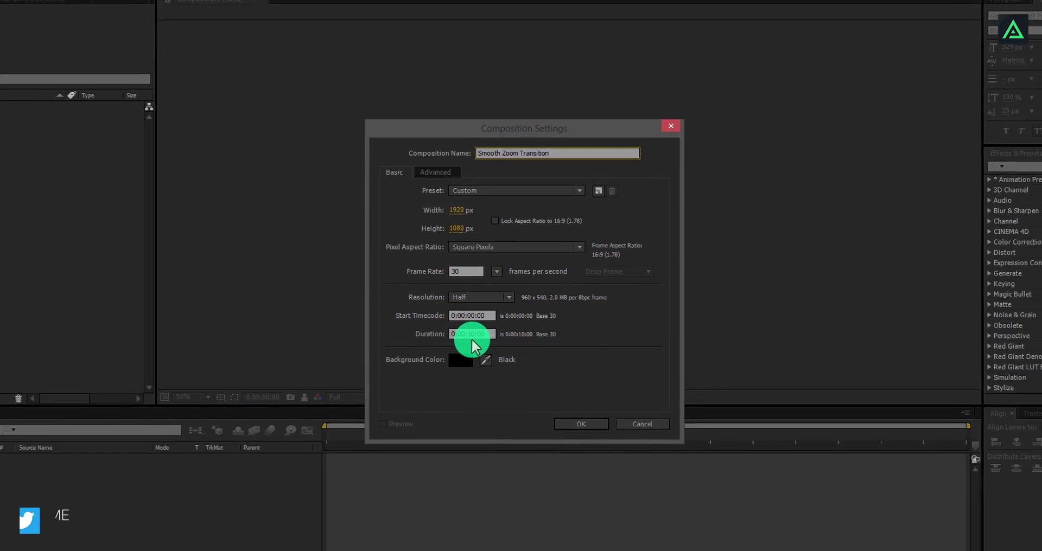
click(570, 418)
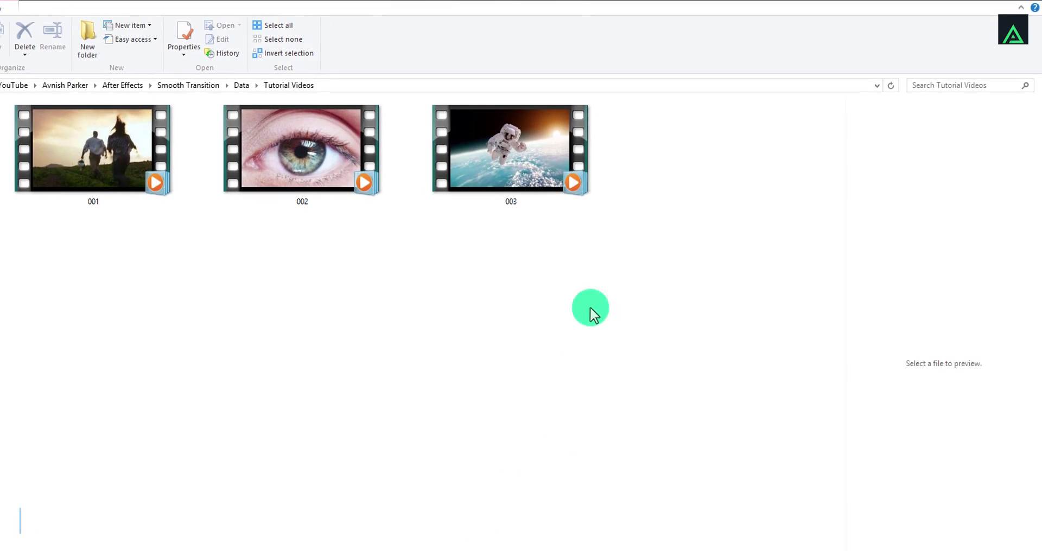
drag(584, 196, 93, 441)
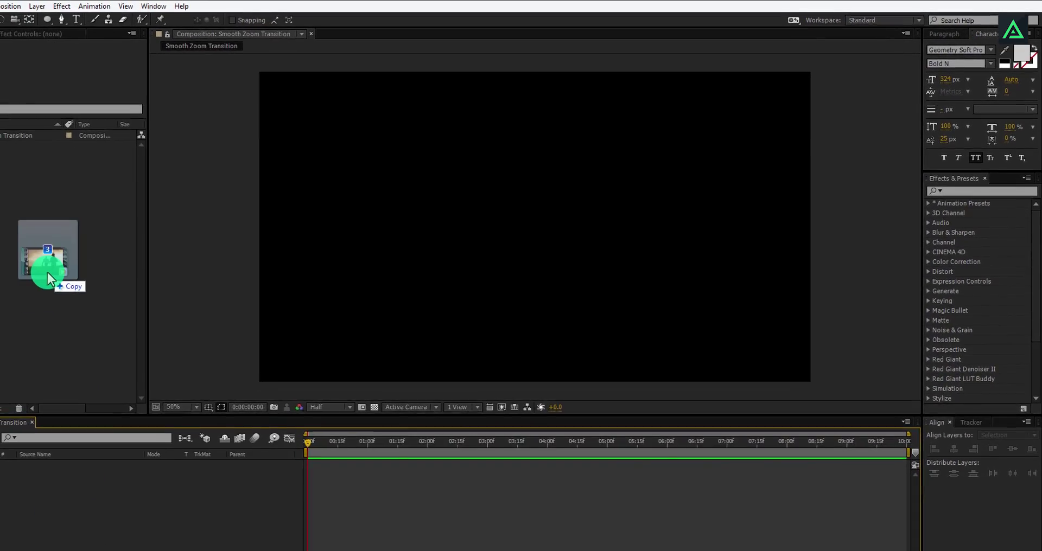
Import 001.mp4, 002.mp4 and 003.mp4, stack them as layers, and set the time to 1:00.
drag(47, 272, 72, 262)
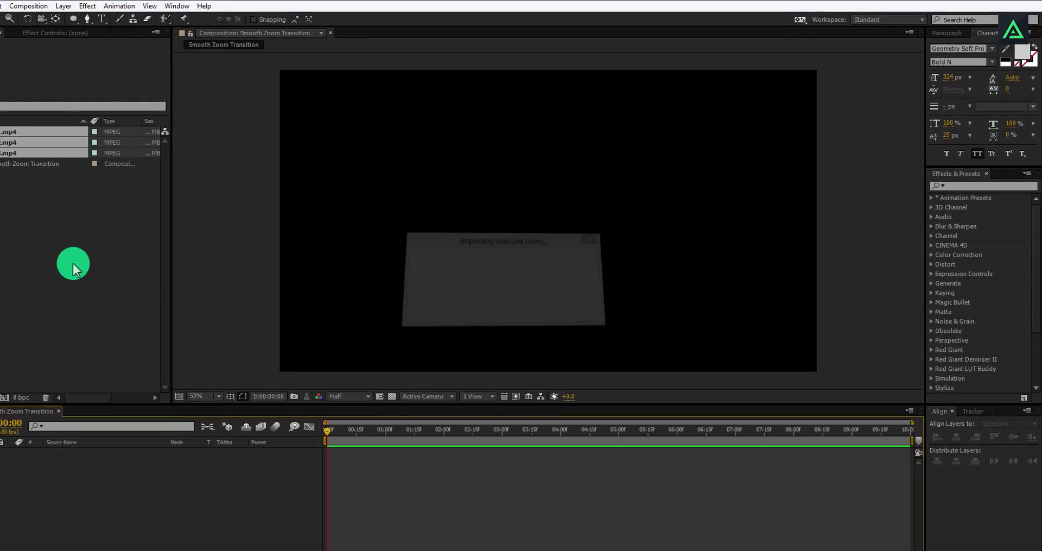
drag(34, 130, 80, 450)
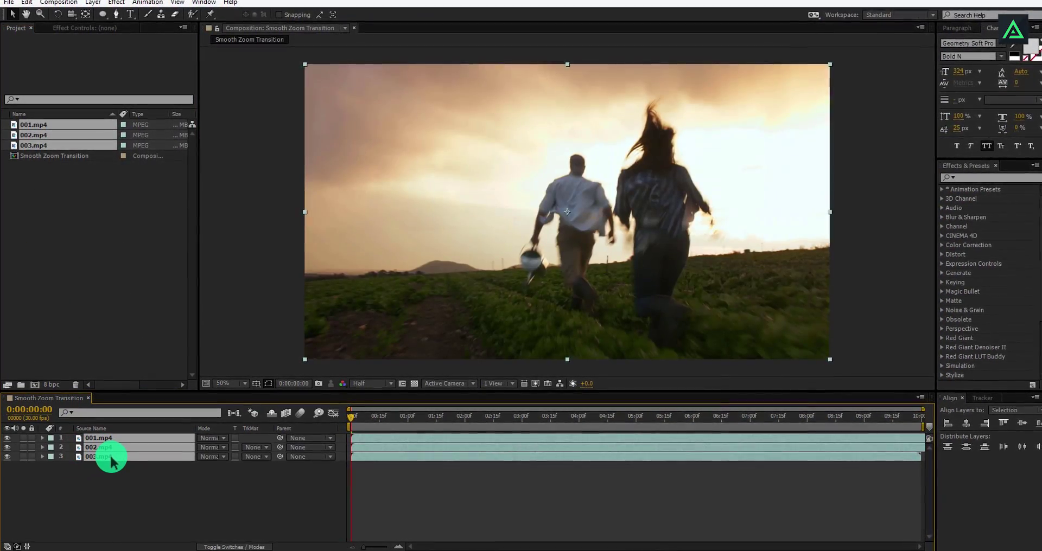
click(146, 476)
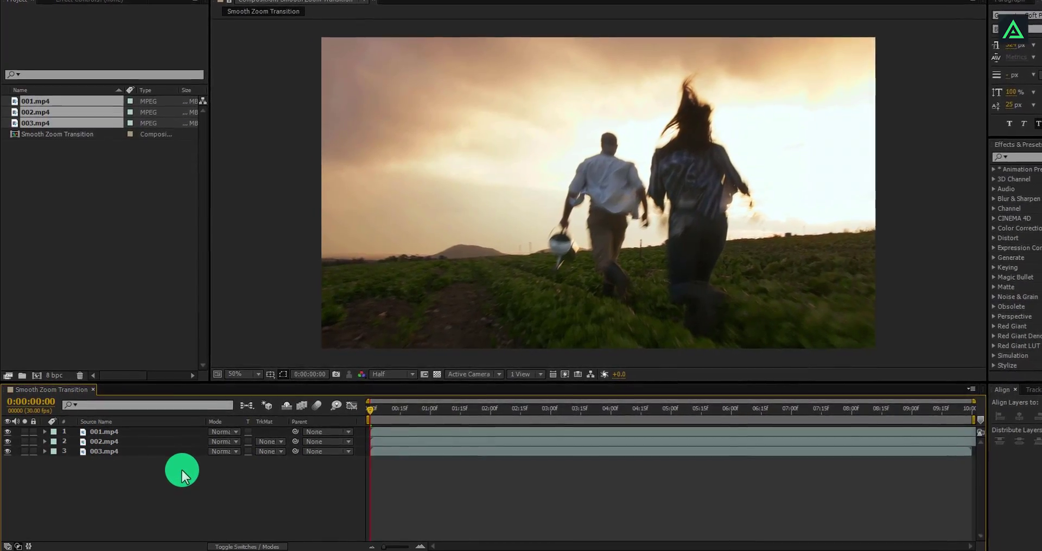
click(381, 411)
drag(391, 407, 452, 404)
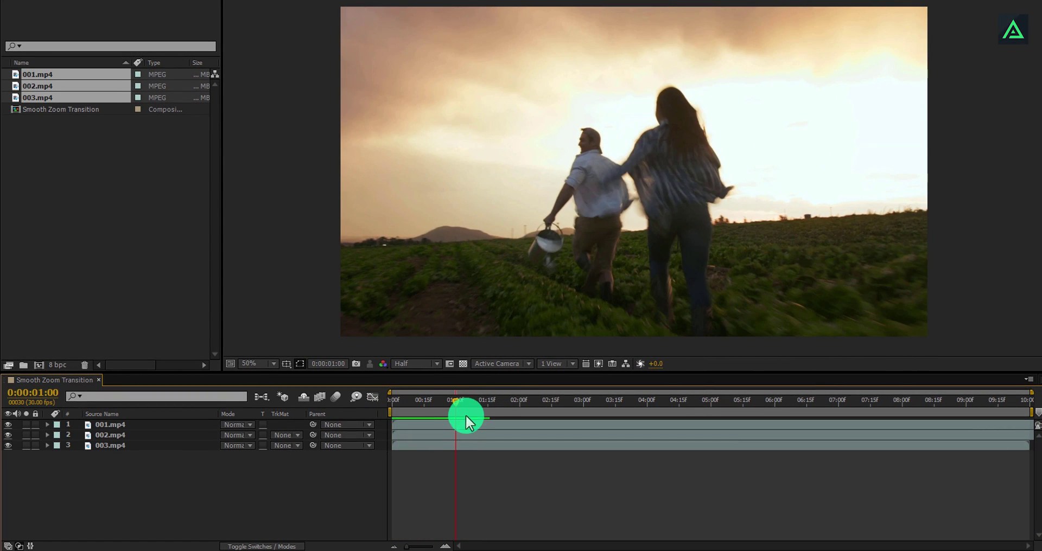
Split 001.mp4 at 1:00 and 3:00, delete the unused pieces, and slide the kept part to 0:00.
click(464, 424)
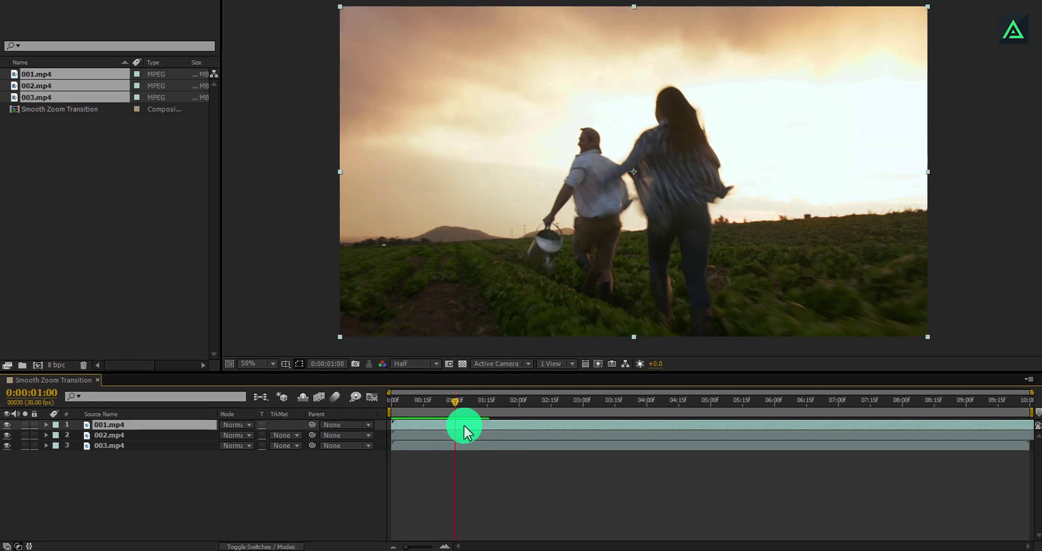
key(ctrl+shift+d)
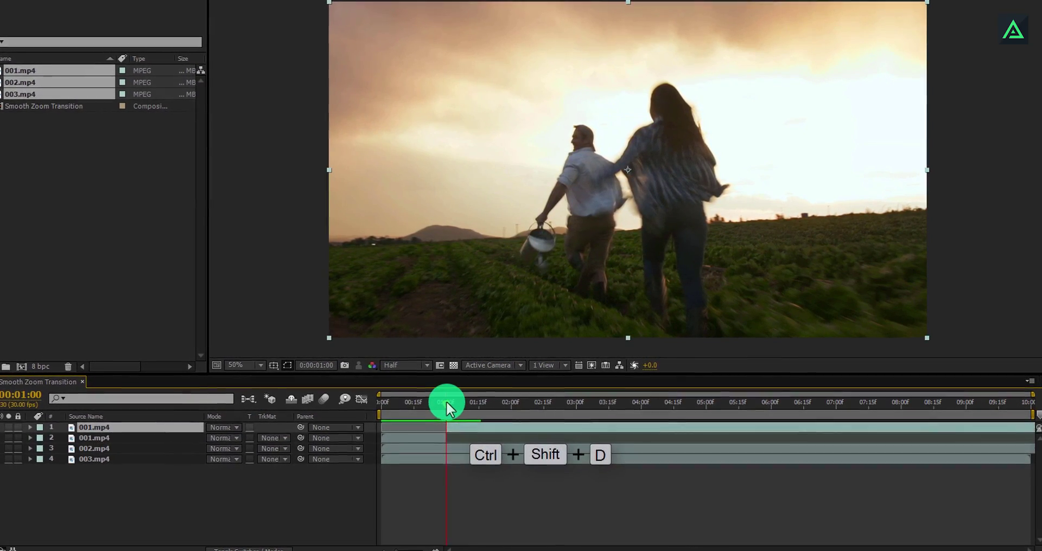
drag(438, 404, 554, 436)
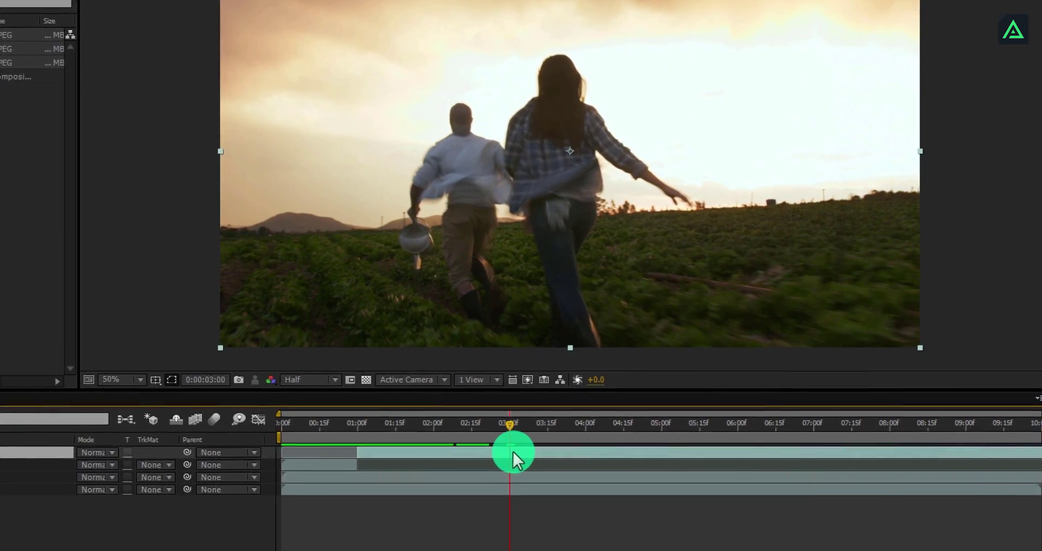
key(ctrl+shift+d)
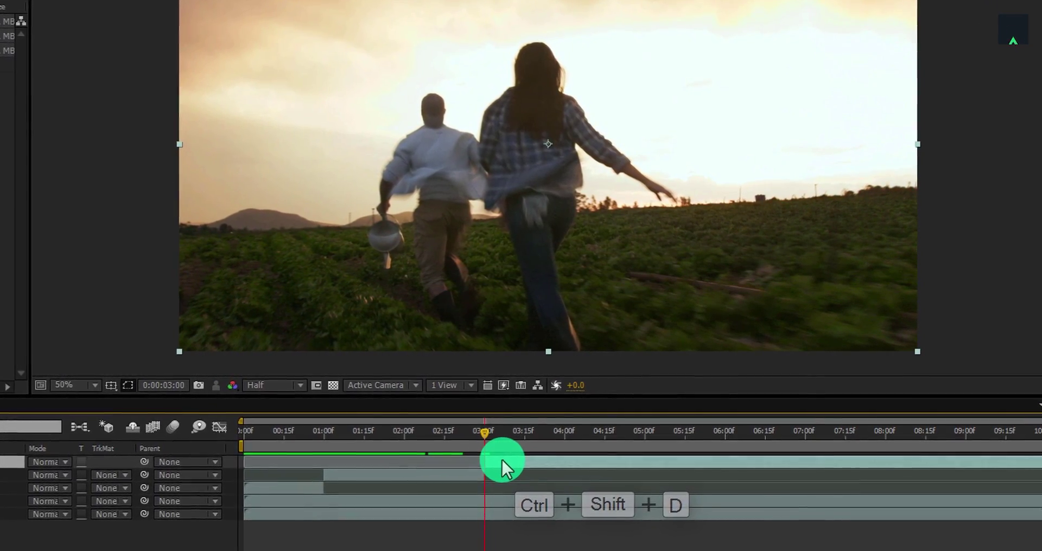
key(Delete)
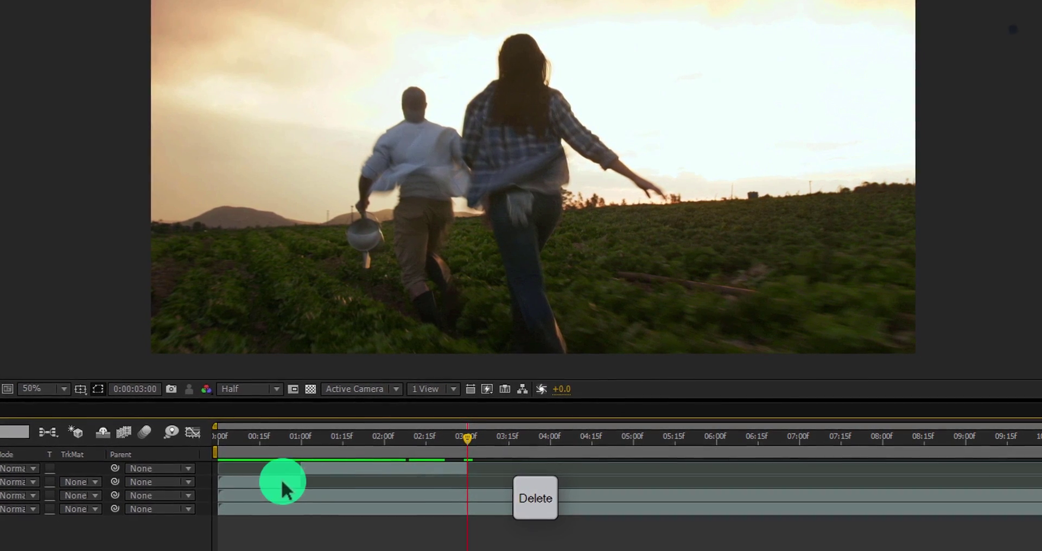
key(Delete)
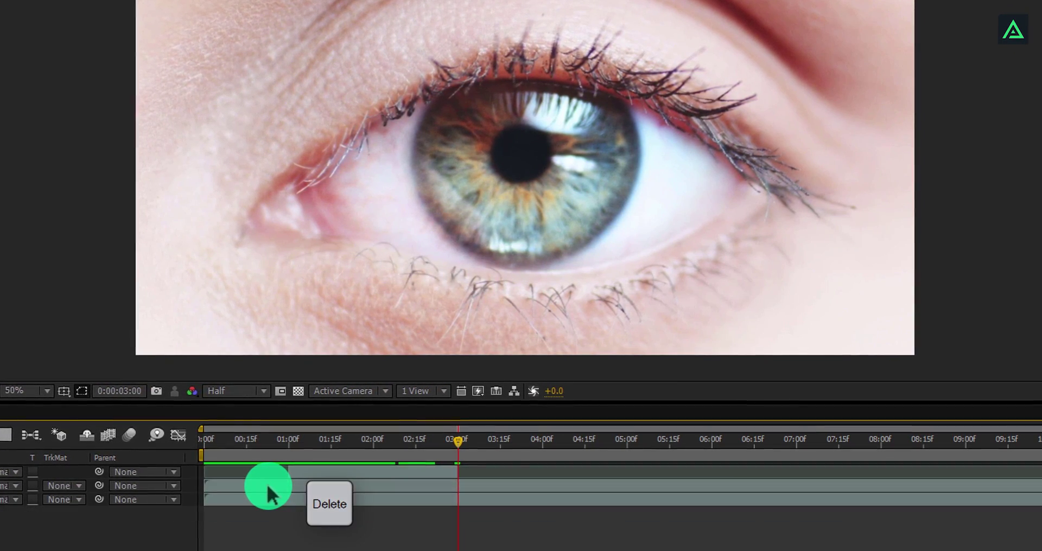
drag(317, 471, 233, 470)
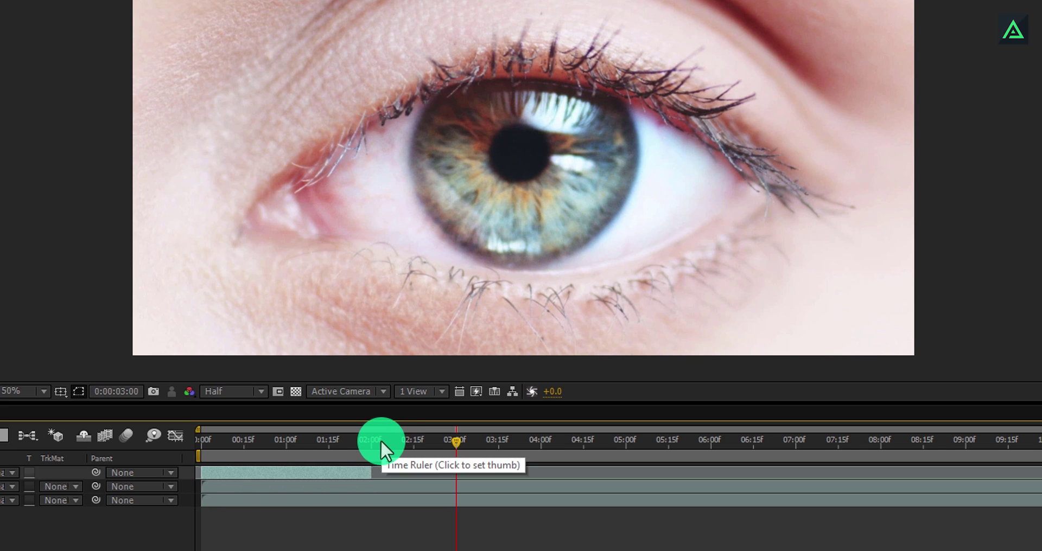
Shift 002.mp4 so the open eye lands at 2:00, then split and delete the earlier piece.
click(364, 443)
drag(364, 444, 372, 445)
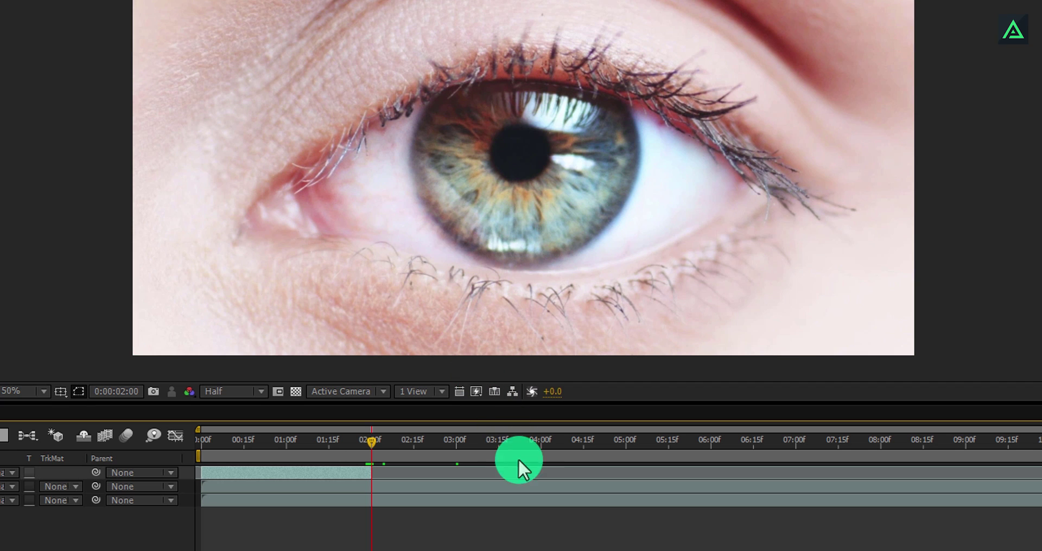
drag(610, 486, 6, 499)
drag(562, 486, 520, 501)
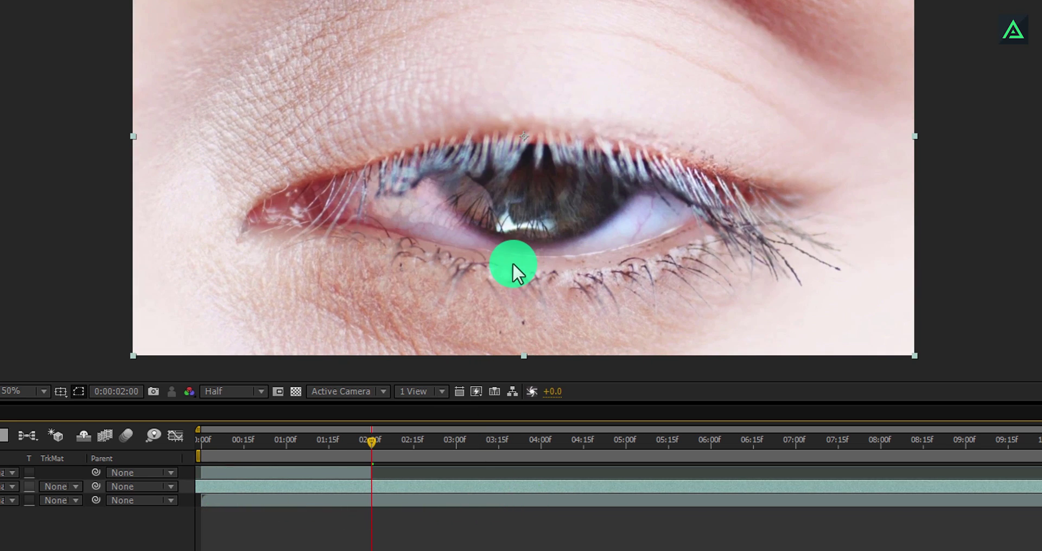
key(ctrl+shift+d)
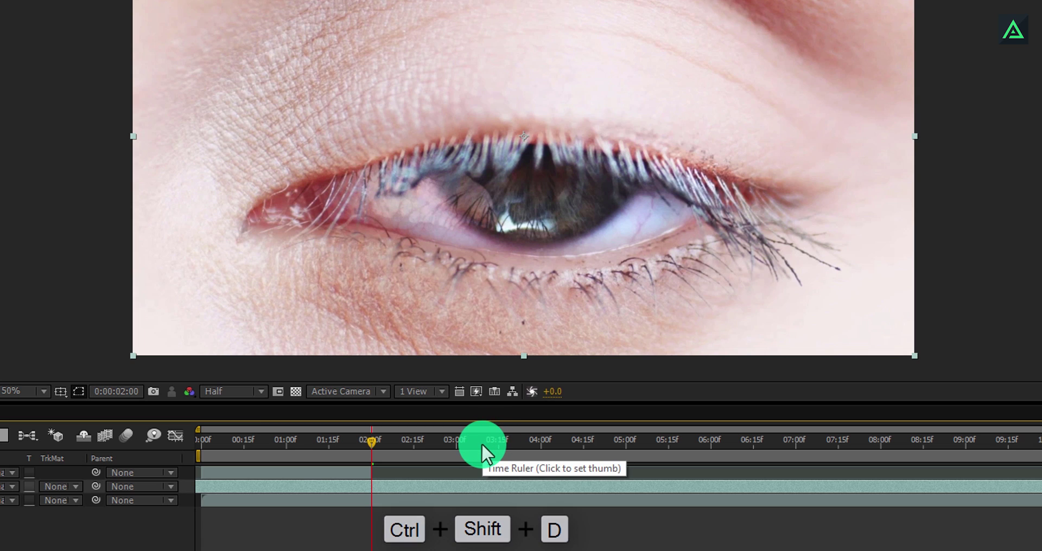
click(341, 500)
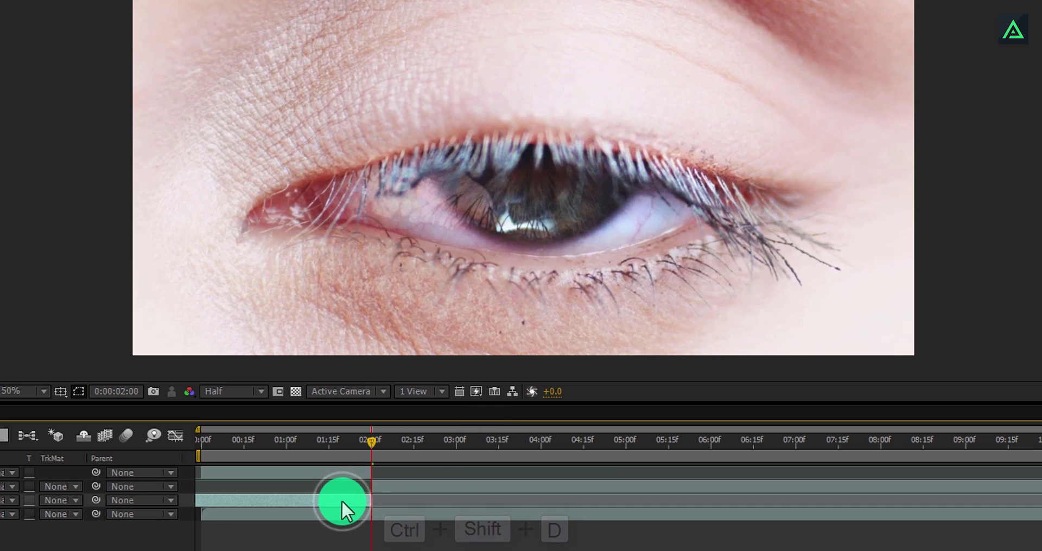
key(Delete)
Split the eye clip at 4:00 and delete the part after it.
drag(377, 448, 536, 451)
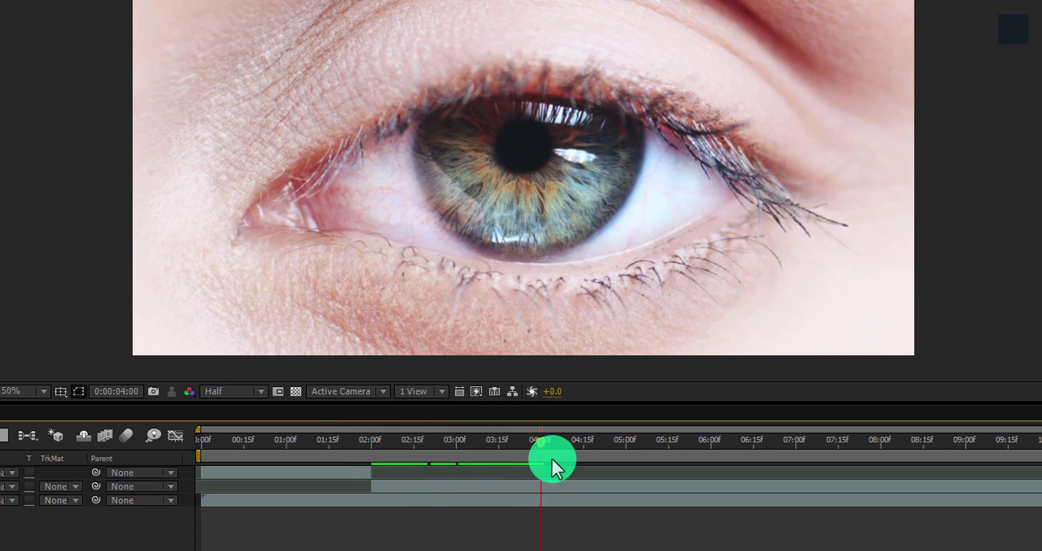
click(551, 487)
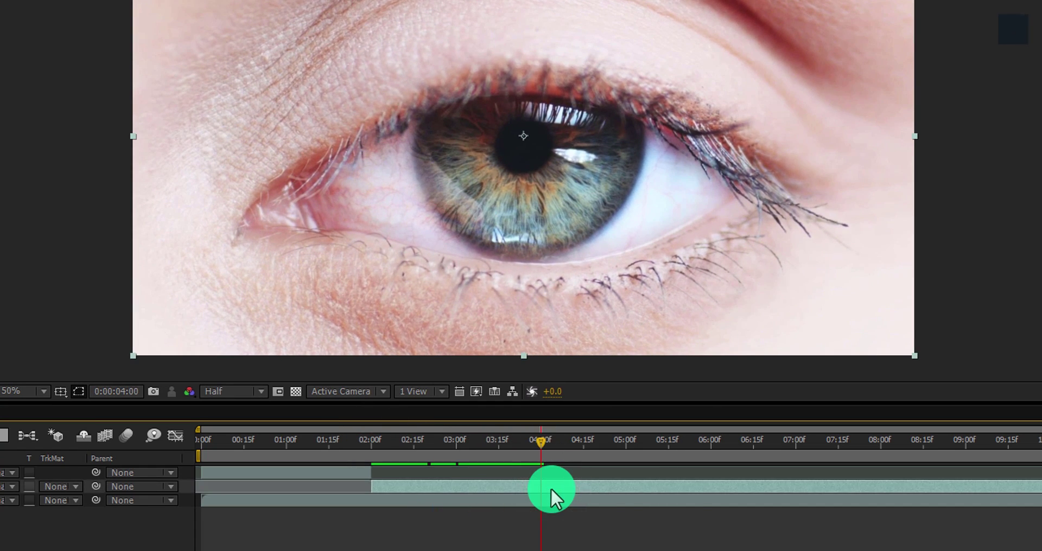
key(ctrl+shift+d)
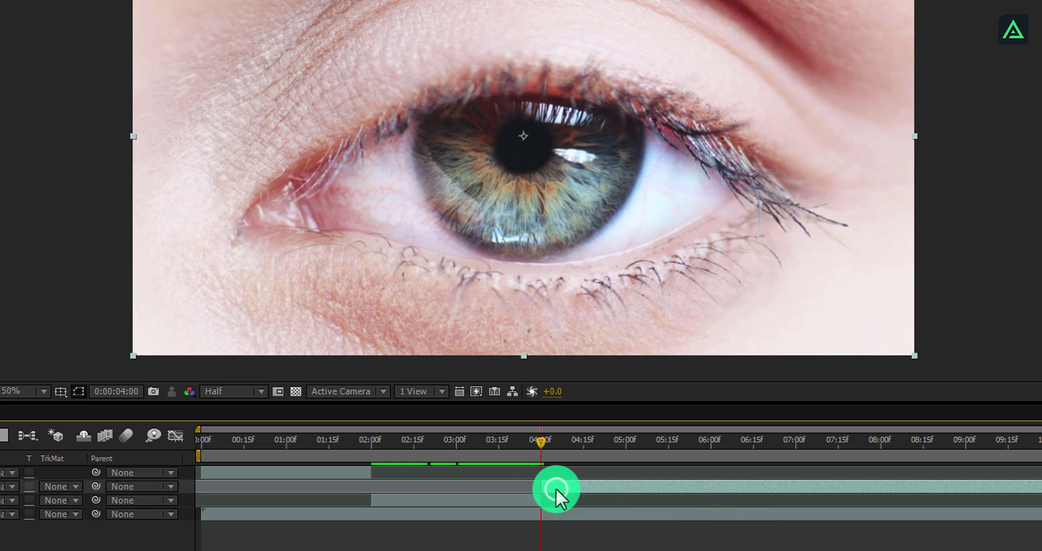
key(Delete)
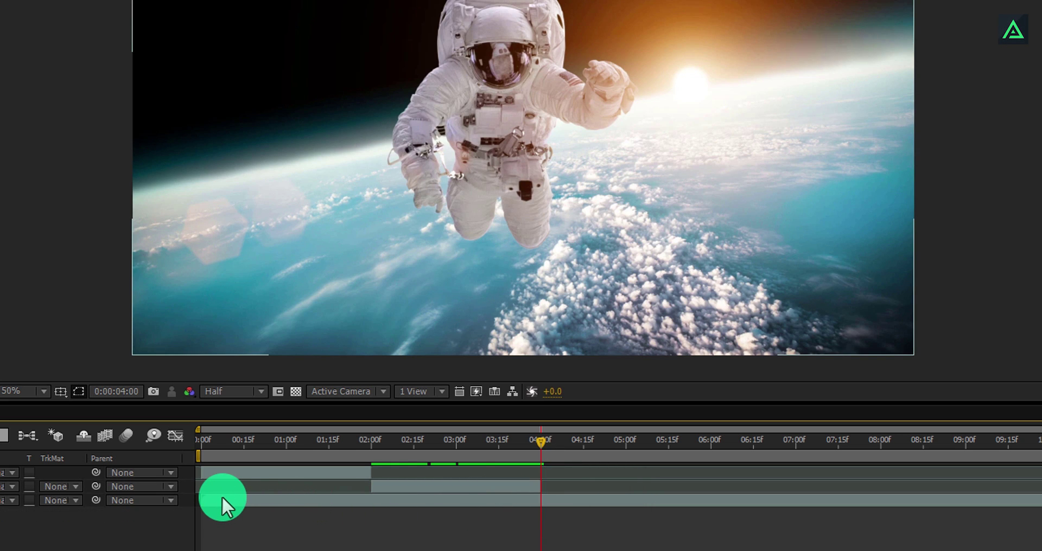
Start 003.mp4 at 4:00, cut it at 6:00 and delete the tail, then preview the sequence.
drag(221, 496, 553, 505)
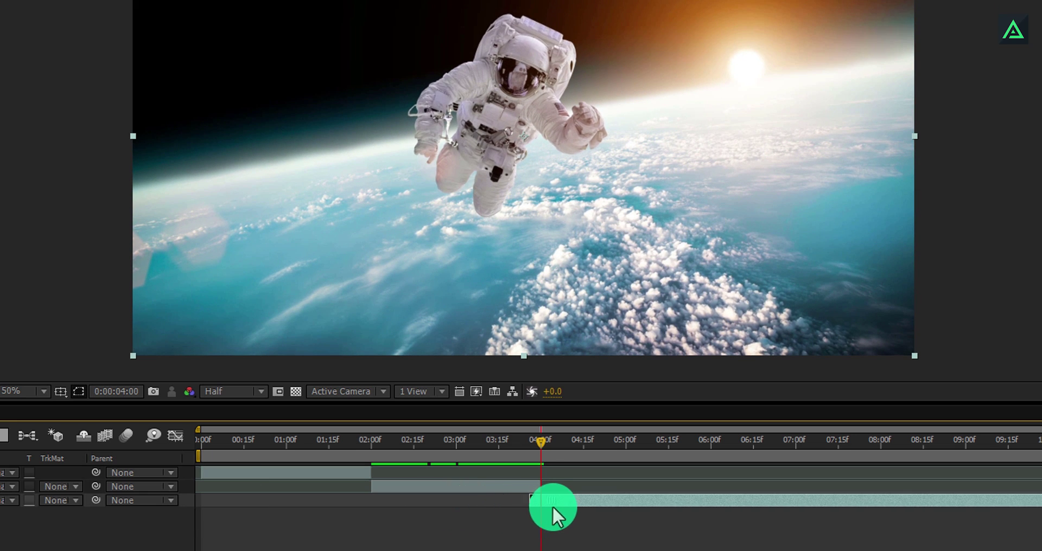
click(533, 440)
drag(533, 441, 709, 452)
click(722, 503)
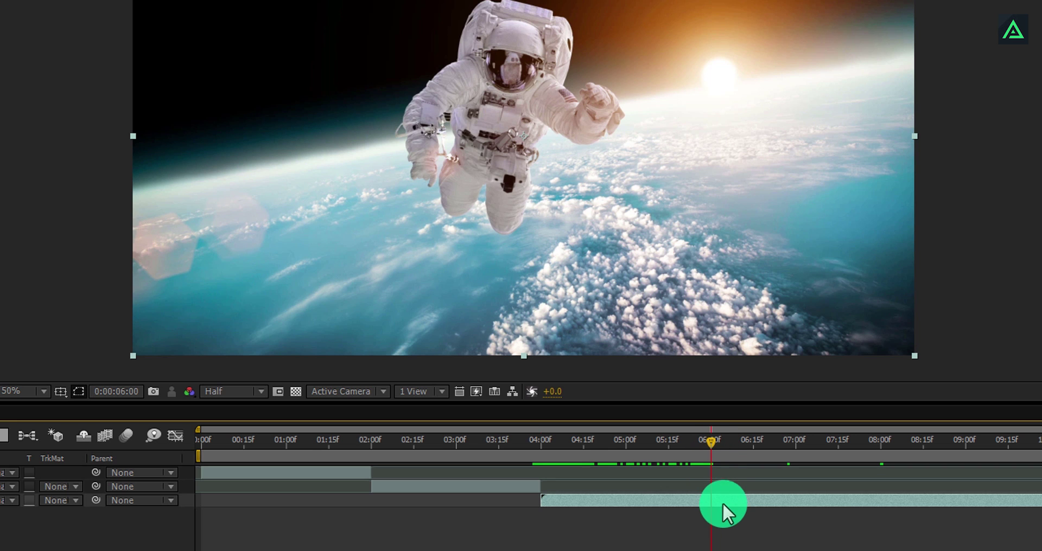
key(ctrl+shift+d)
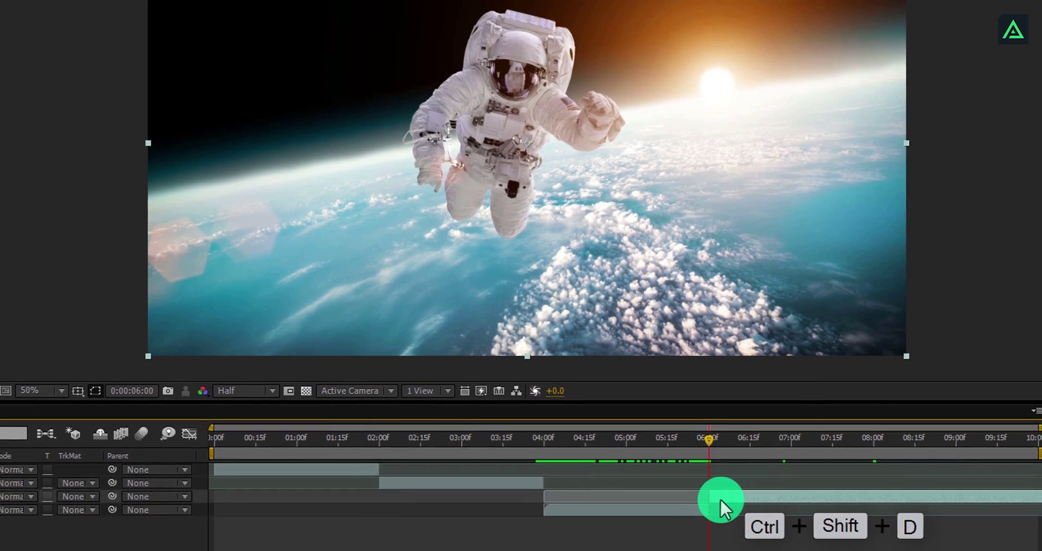
key(Delete)
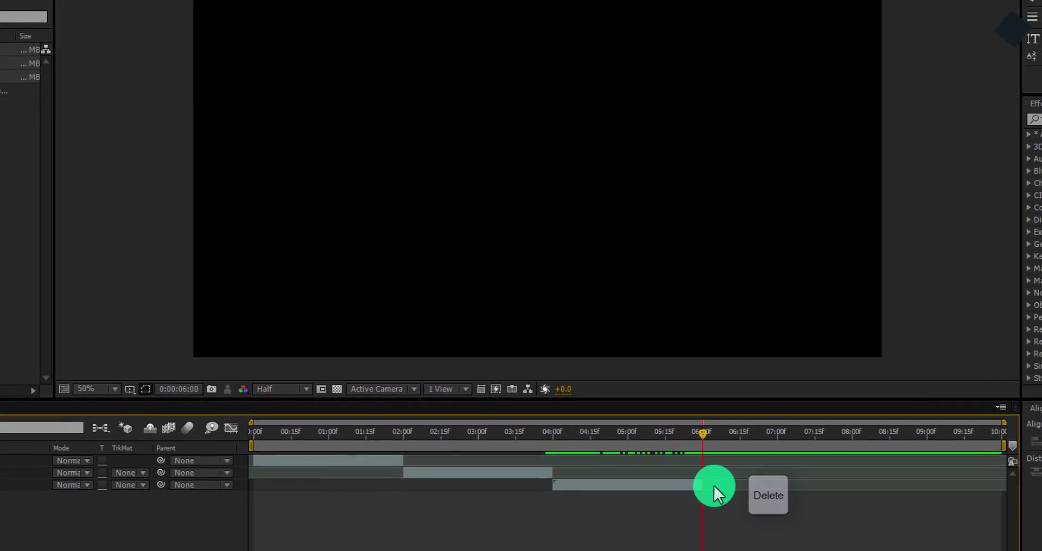
key(KP_0)
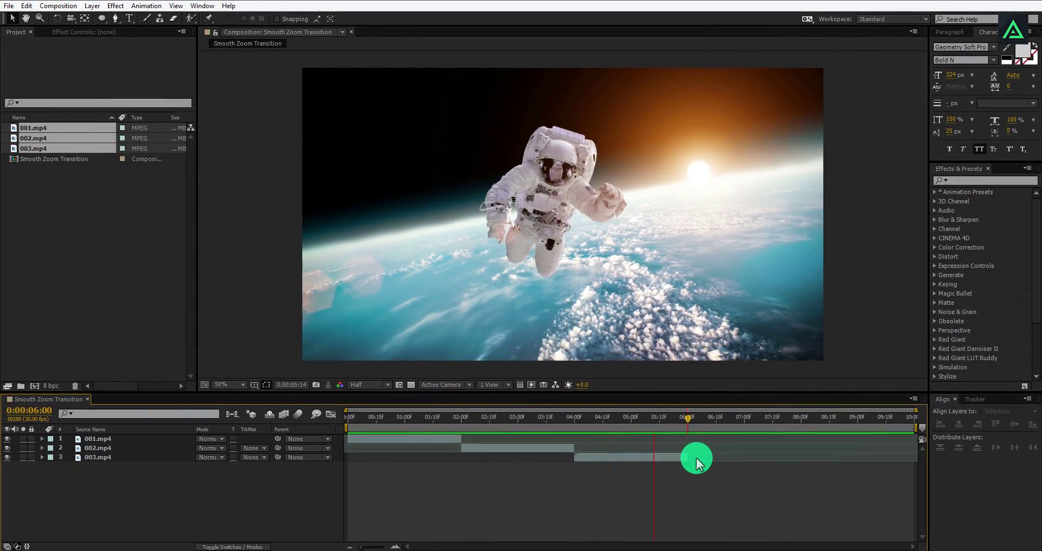
Apply Motion Tile to 003.mp4 from an effects search for 'motion' and edit its Output Width.
drag(660, 428, 415, 429)
click(182, 491)
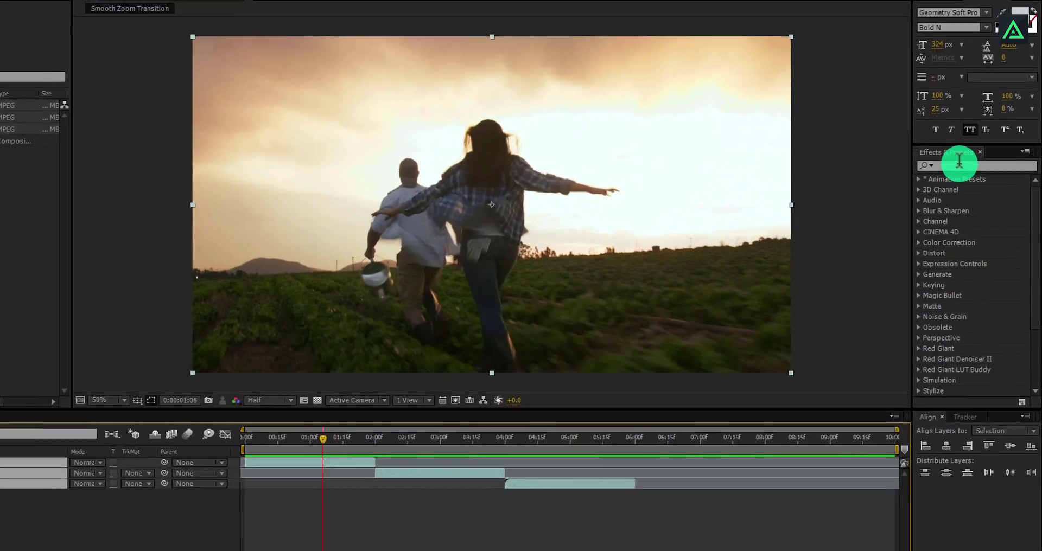
click(969, 179)
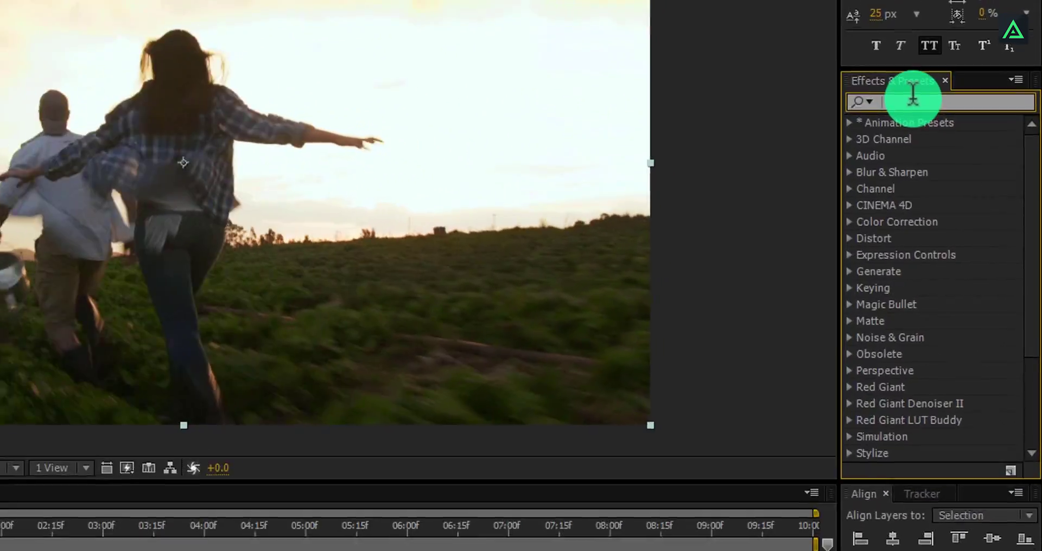
text(motion)
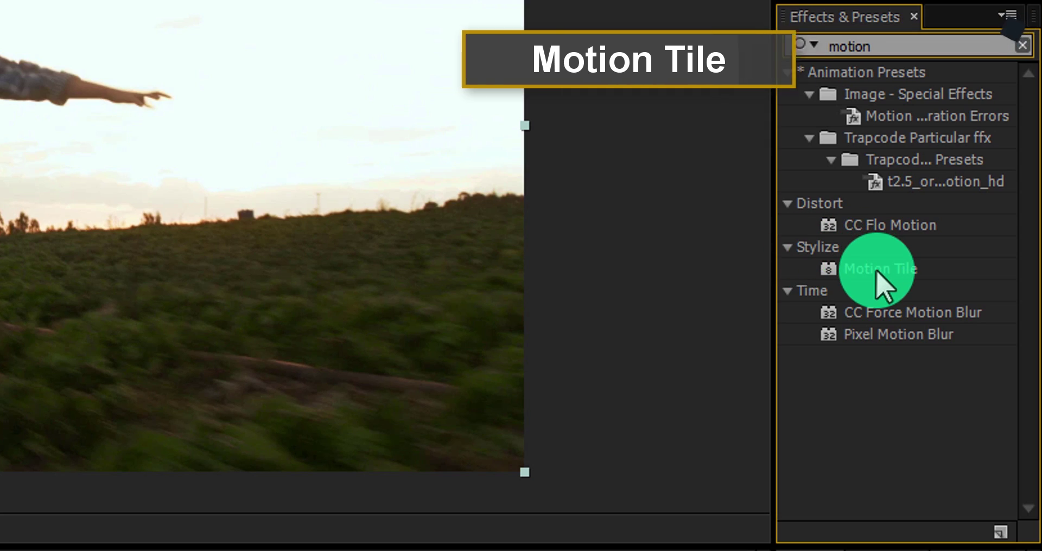
click(905, 269)
drag(907, 272, 401, 274)
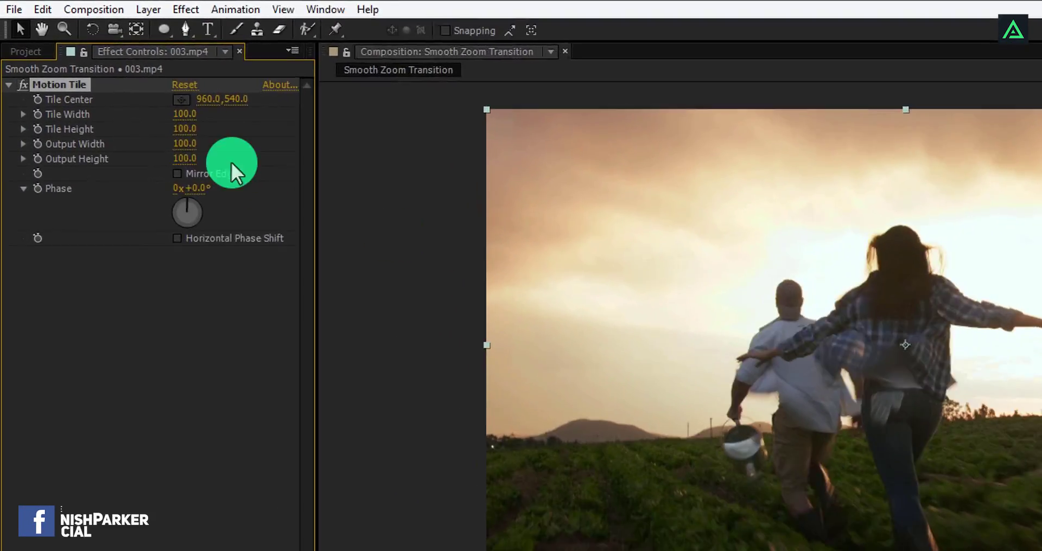
click(179, 134)
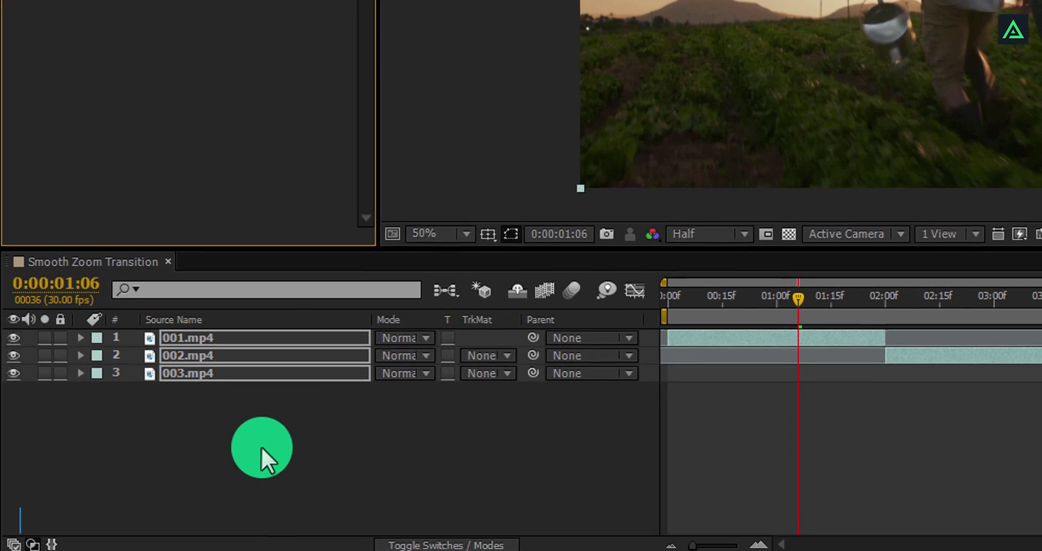
Add an adjustment layer named 'Transition' above the clips and move the time to about 1:20.
right_click(263, 448)
click(376, 223)
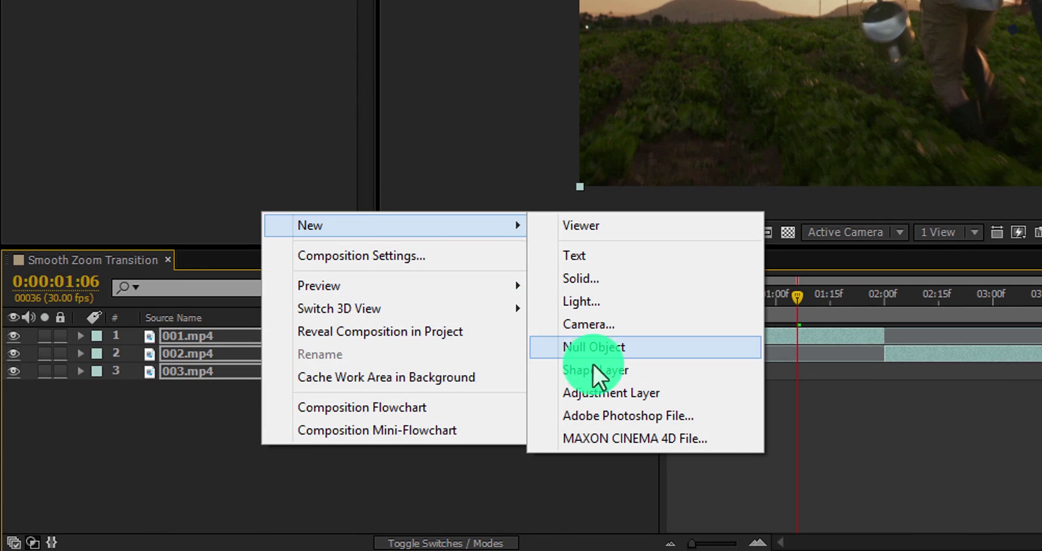
click(595, 389)
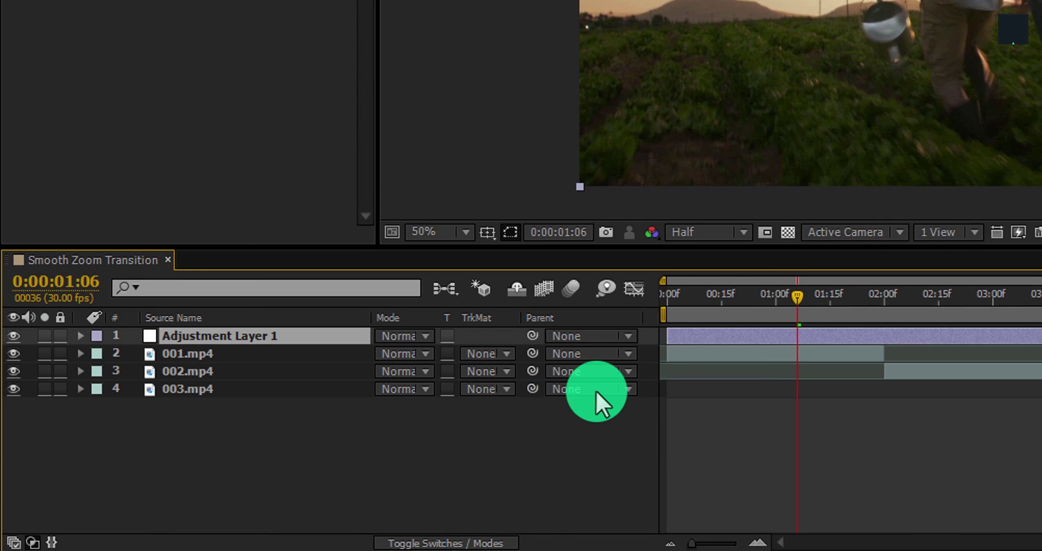
text(Transition)
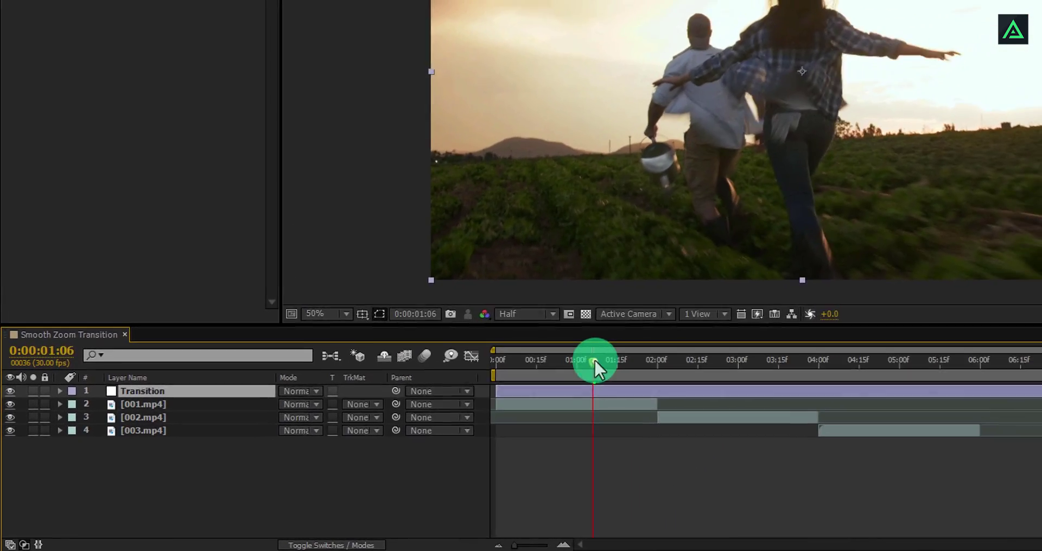
drag(595, 365, 613, 370)
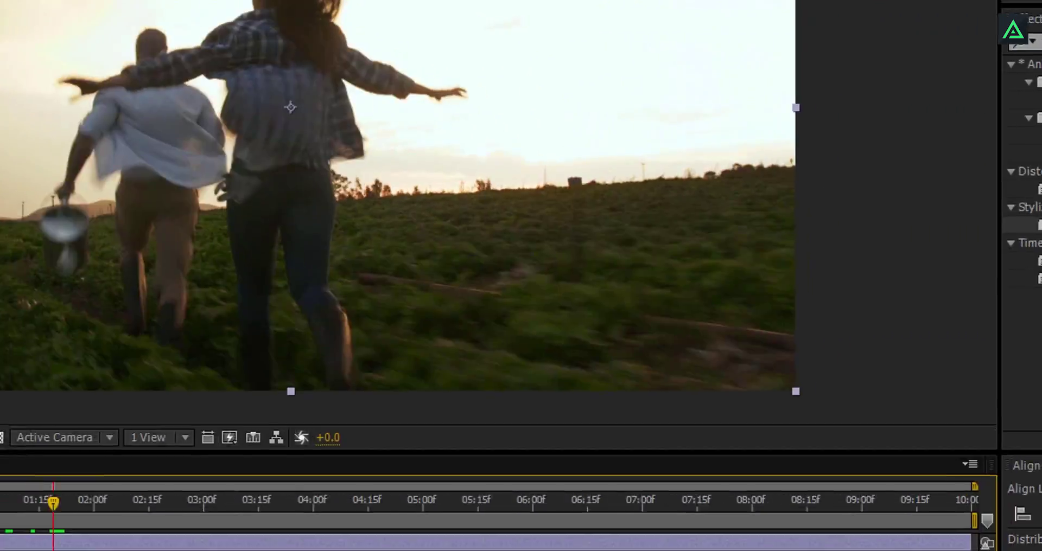
Apply the Transform effect to the Transition layer via an effects search for 'tran'.
double_click(977, 34)
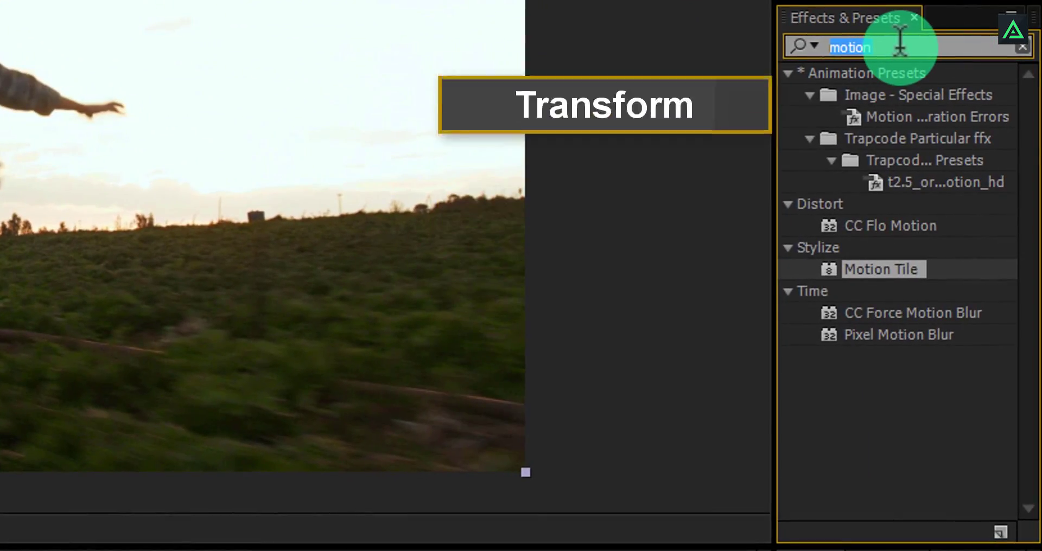
text(transf)
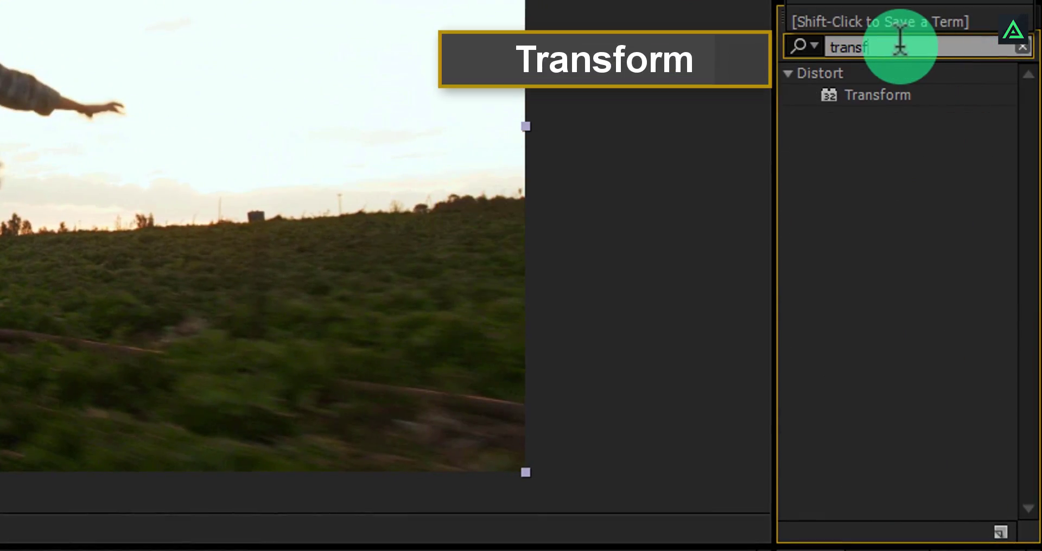
double_click(886, 97)
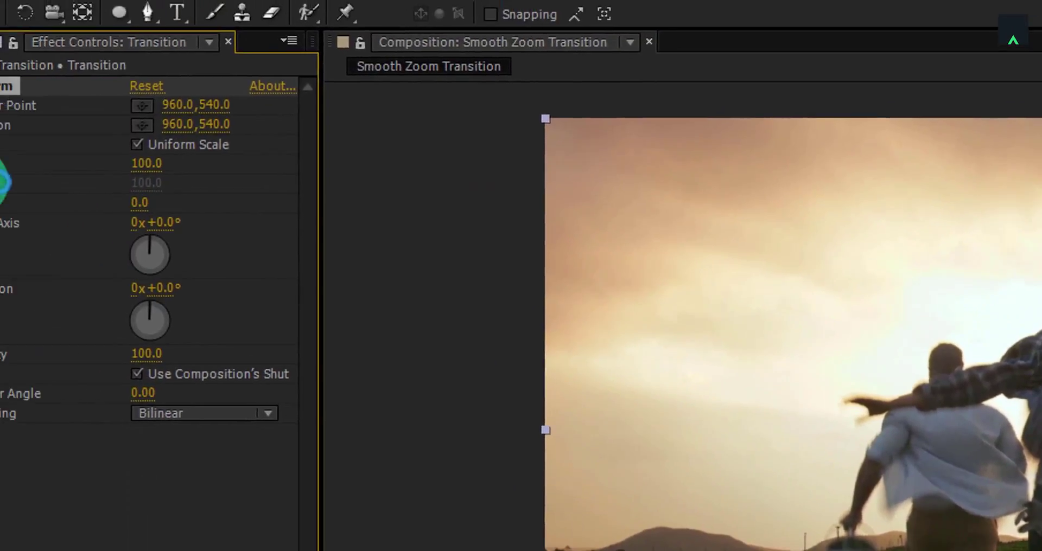
Keyframe Transform Scale at 100, then 300 at 2:08, and scrub to preview the zoom.
click(74, 206)
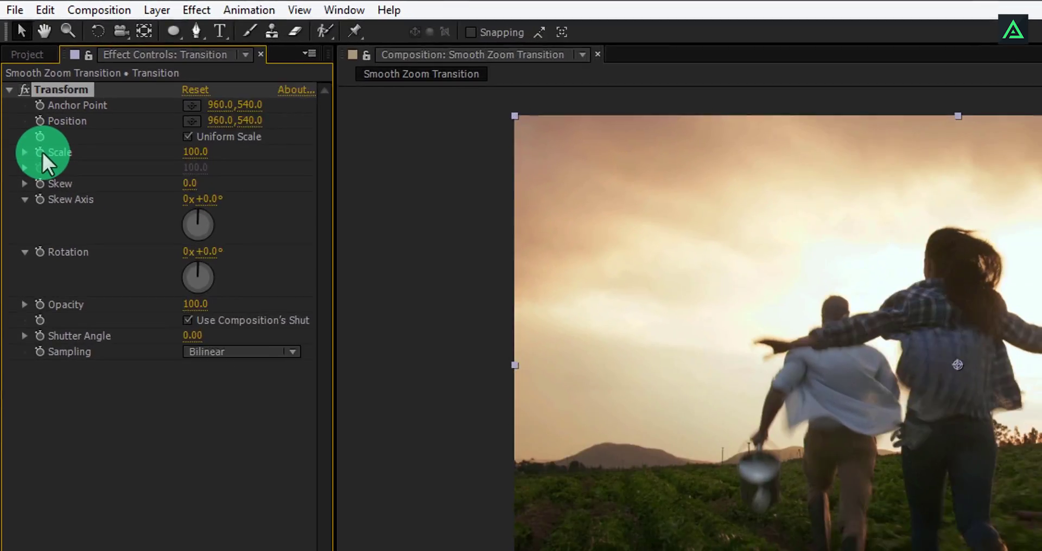
click(47, 172)
click(462, 512)
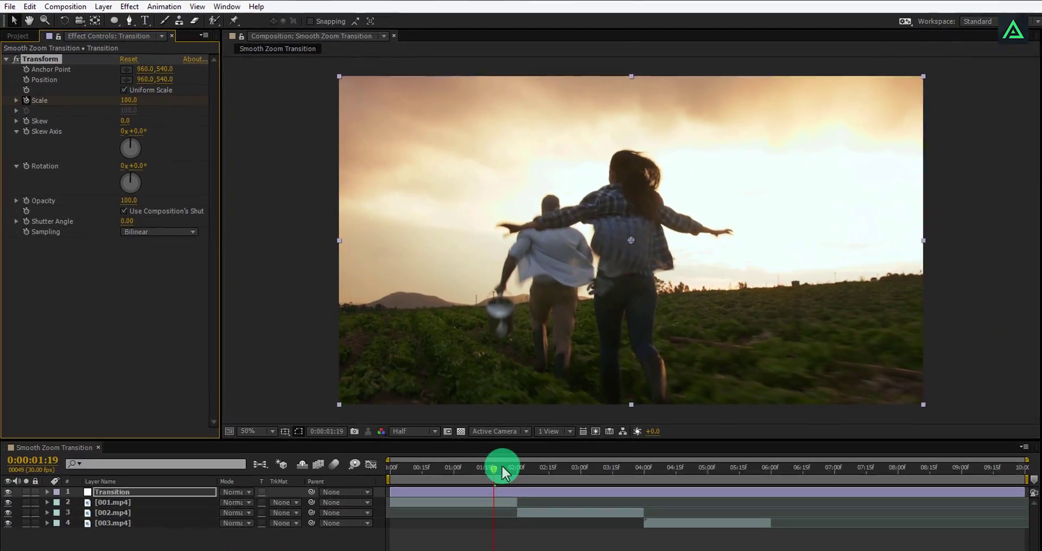
drag(524, 467, 543, 473)
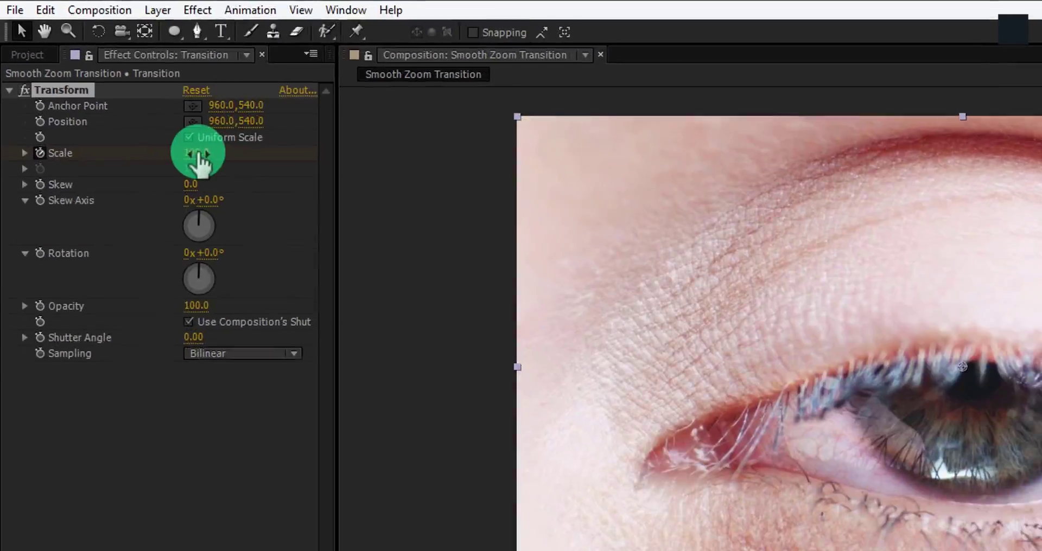
click(178, 128)
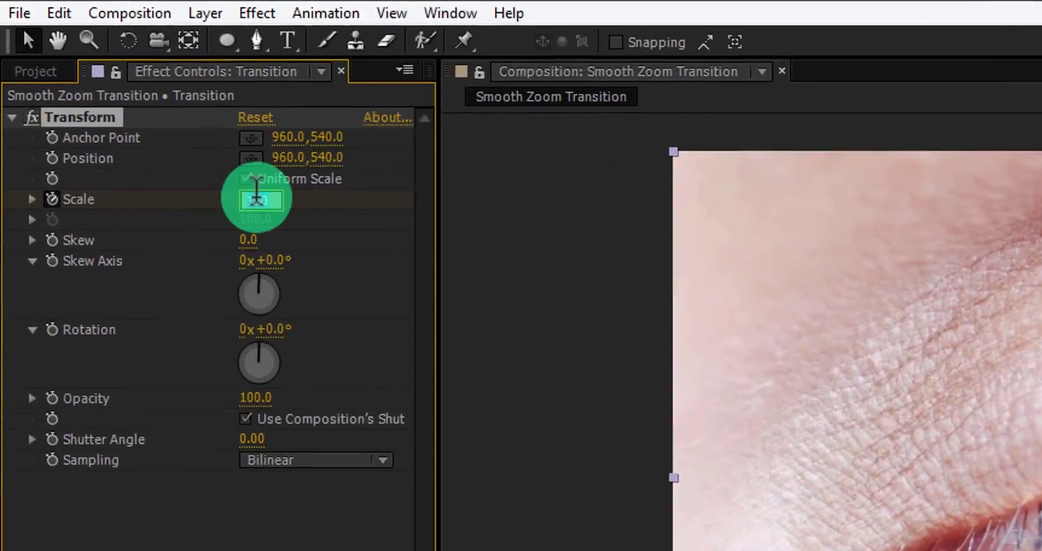
text(300)
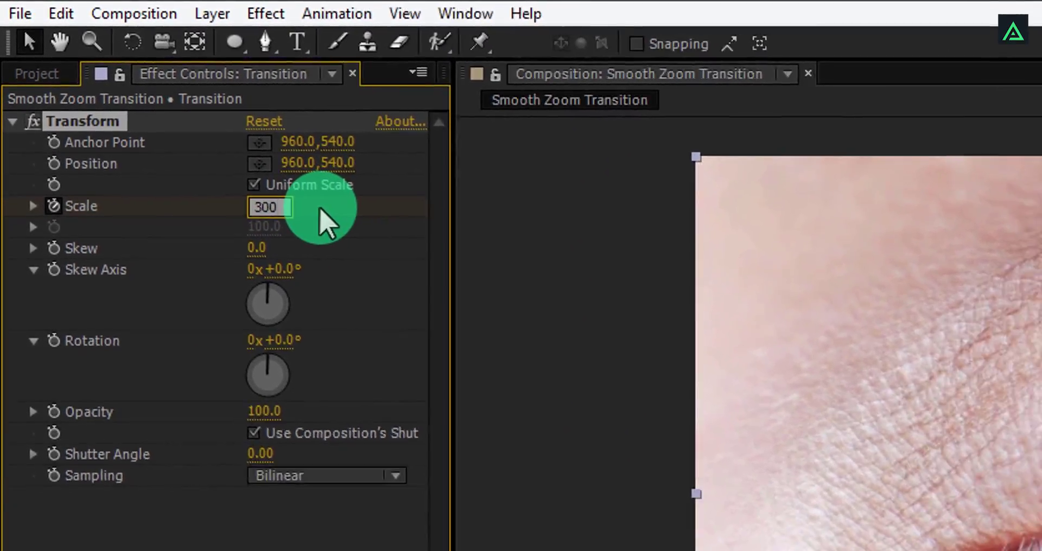
key(Return)
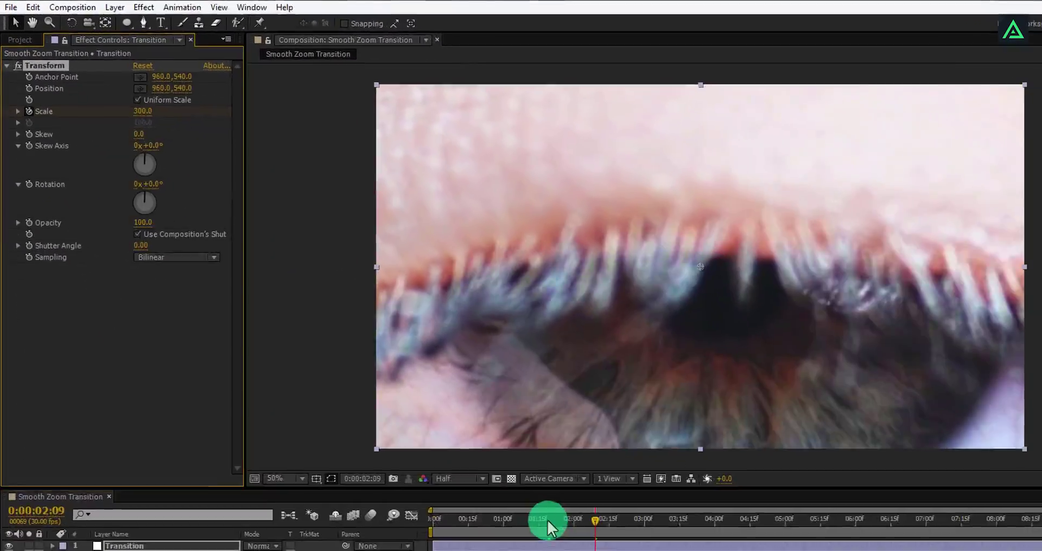
mouse_move(506, 477)
mouse_down()
mouse_move(537, 474)
mouse_move(499, 477)
mouse_move(522, 471)
mouse_up()
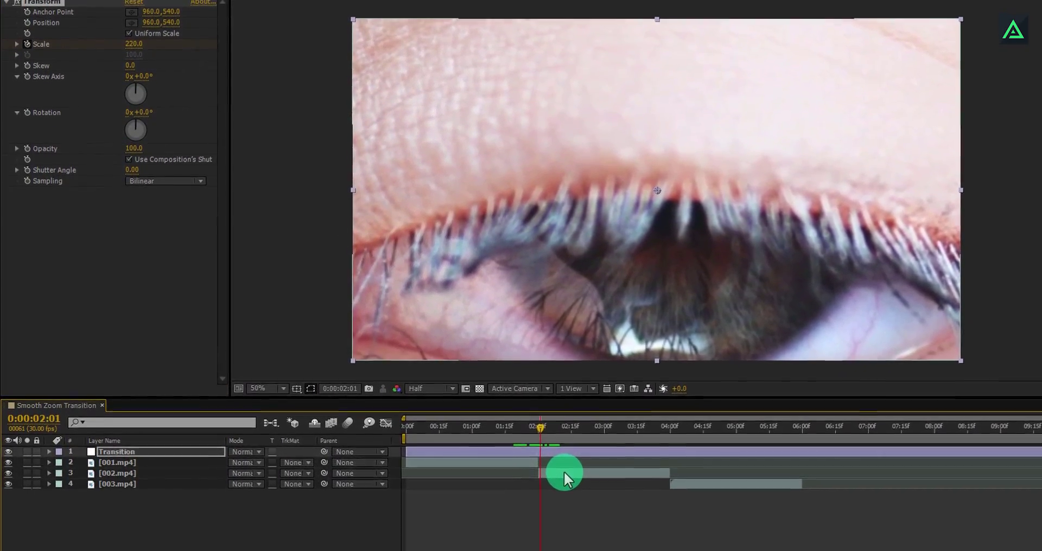
At 2:24, scale the 002.mp4 layer down to 37% and scrub to preview the zoom.
click(565, 481)
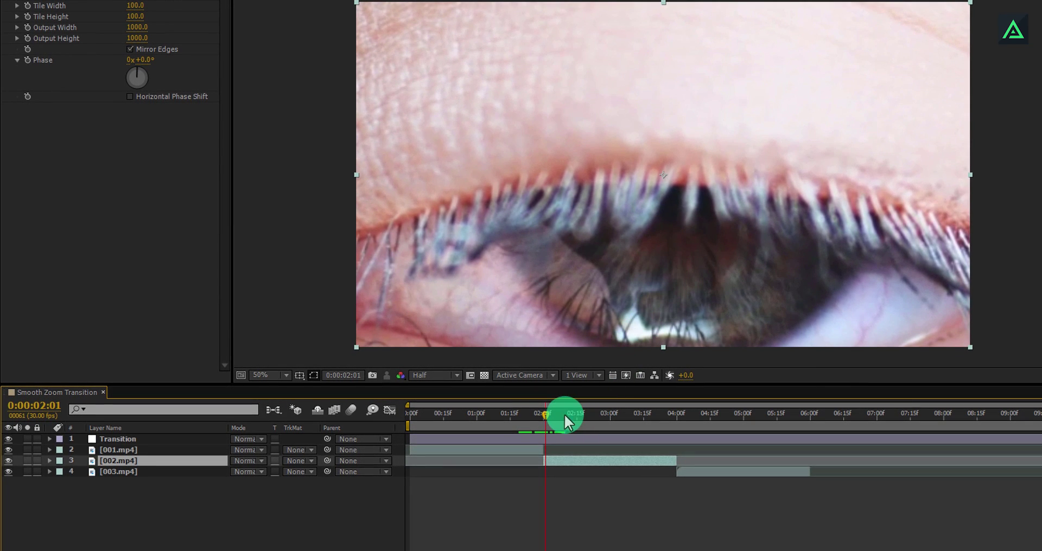
drag(564, 414, 597, 415)
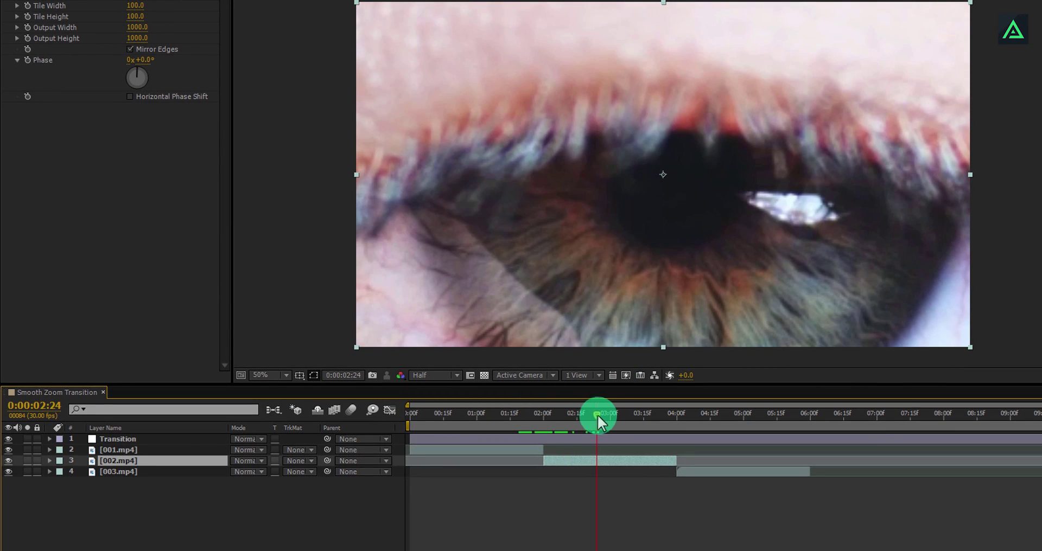
click(597, 265)
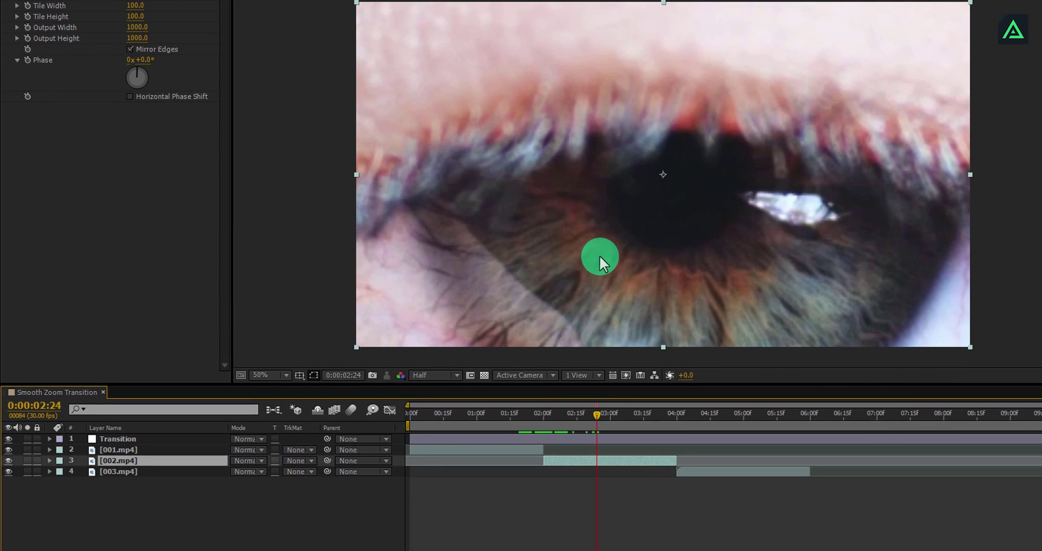
key(s)
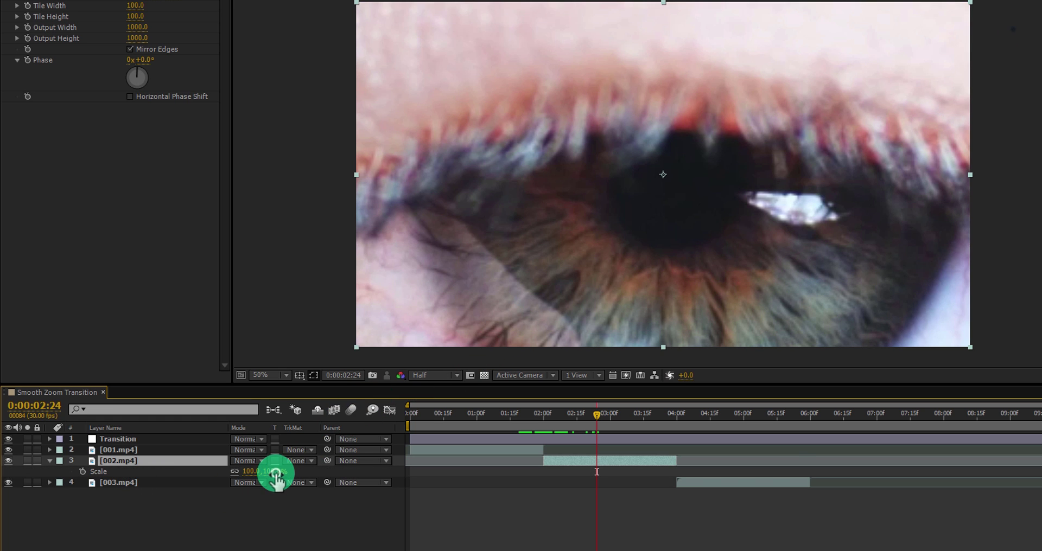
drag(276, 473, 241, 478)
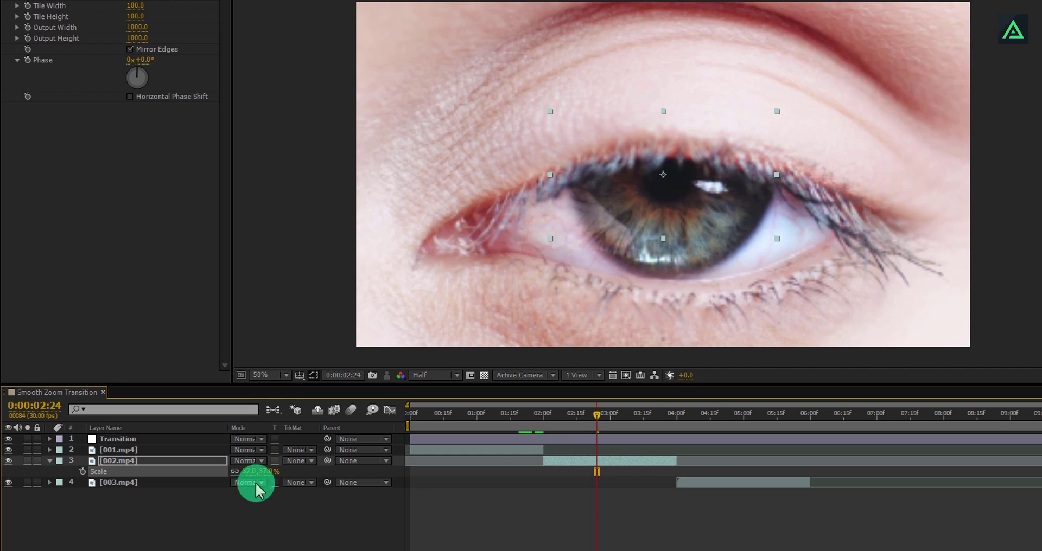
drag(512, 424, 601, 413)
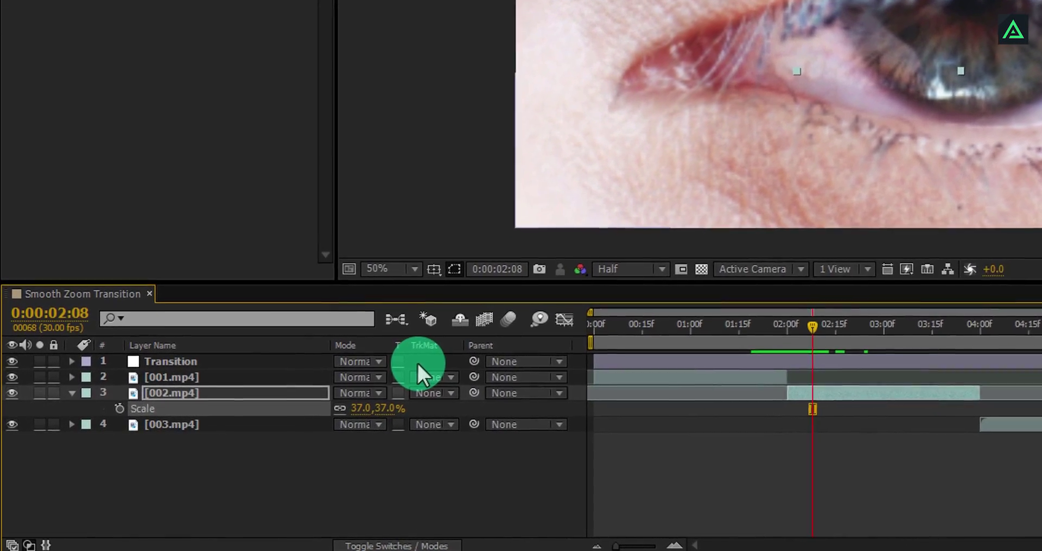
Show the layer switch columns in the timeline.
key(F4)
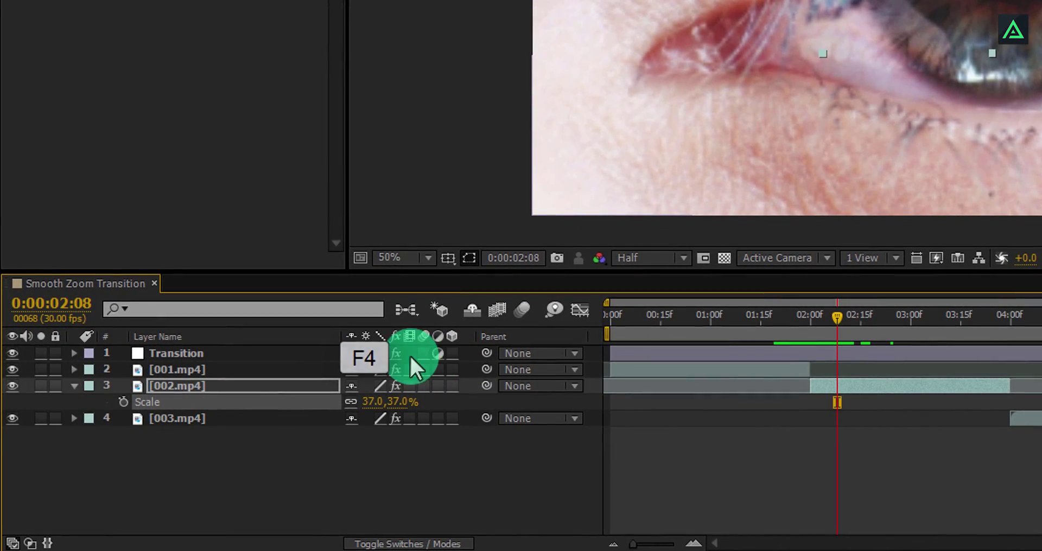
key(F4)
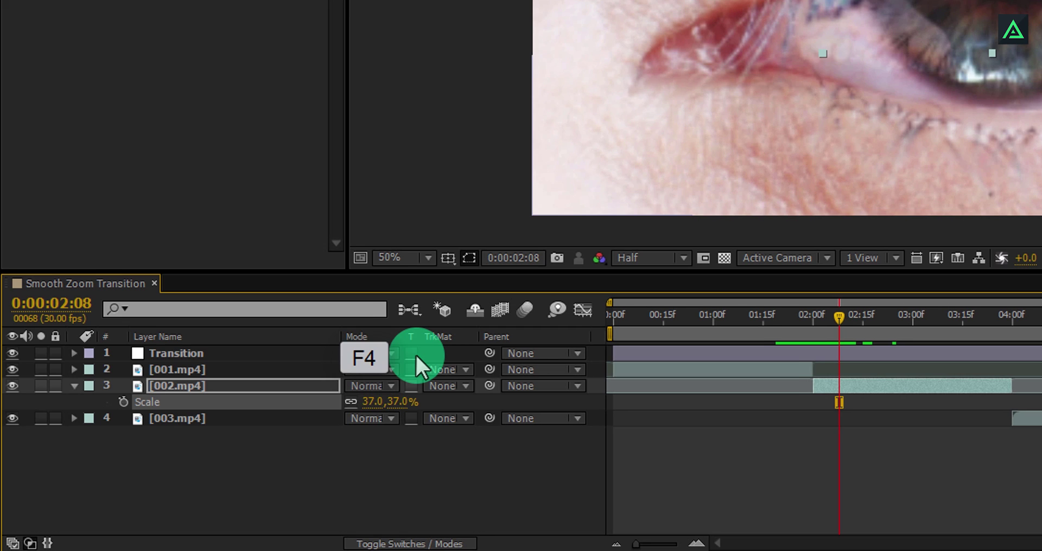
key(F4)
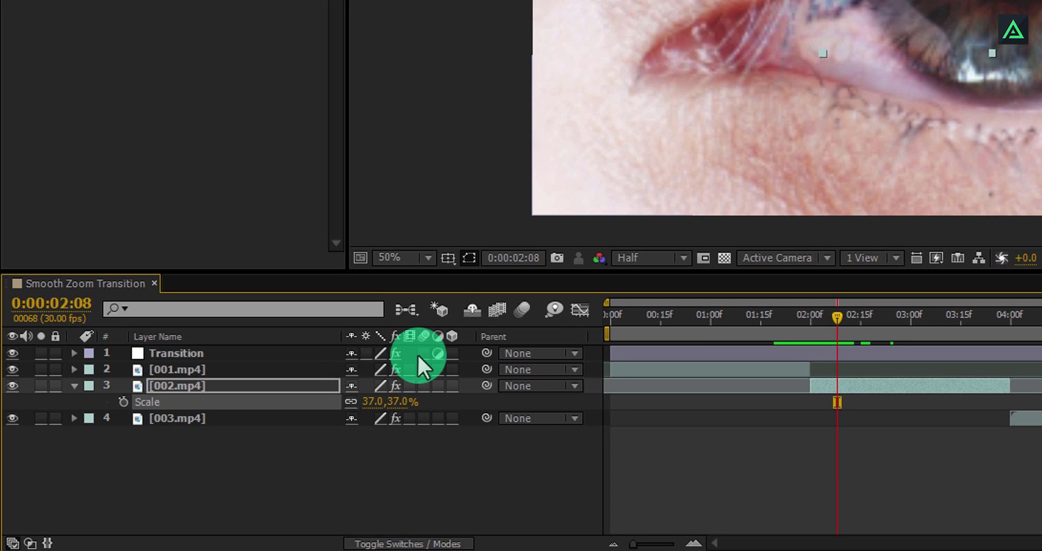
right_click(469, 335)
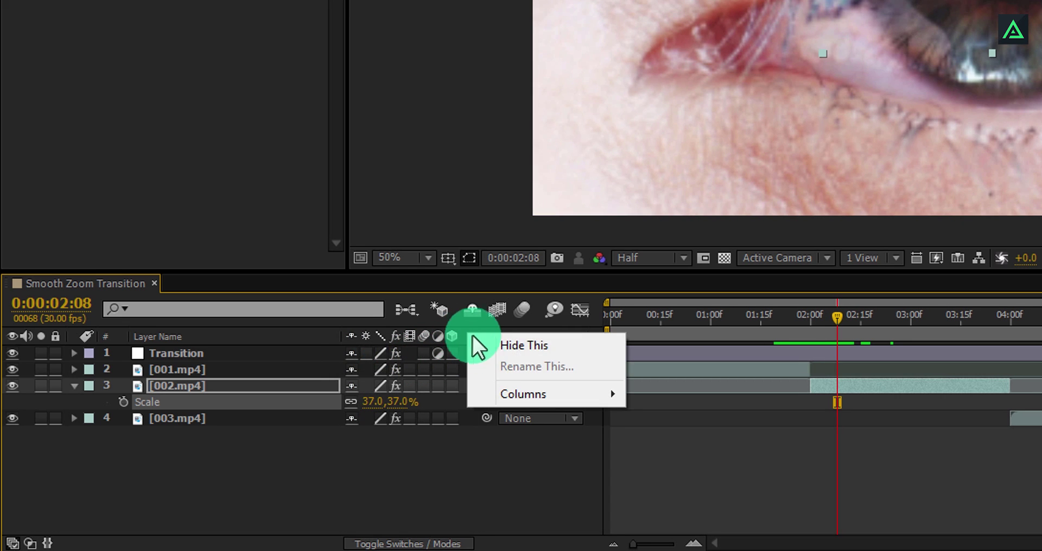
mouse_move(492, 394)
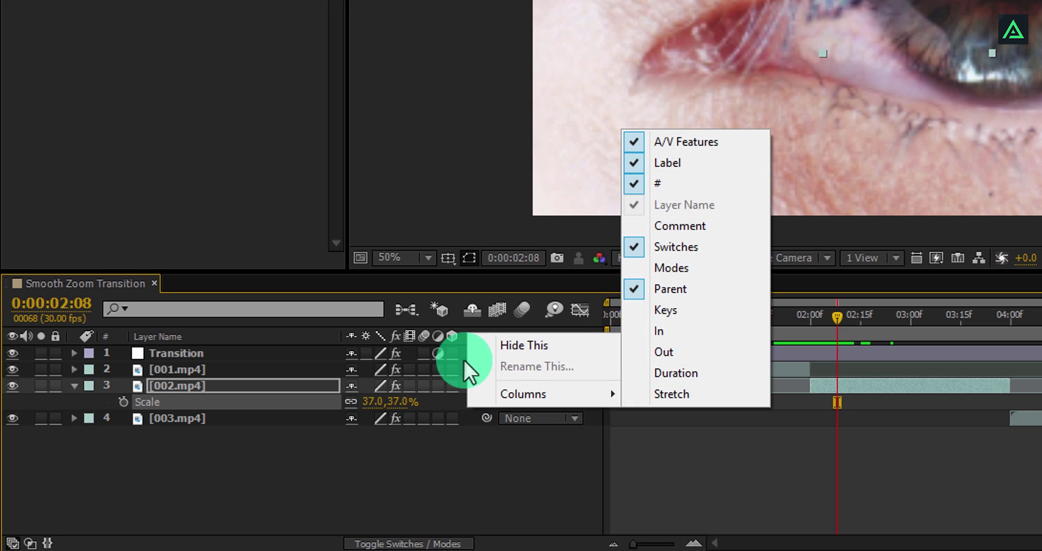
Turn on motion blur for the Transition layer and composition, then scrub to 0:00:02:13 to check.
click(422, 354)
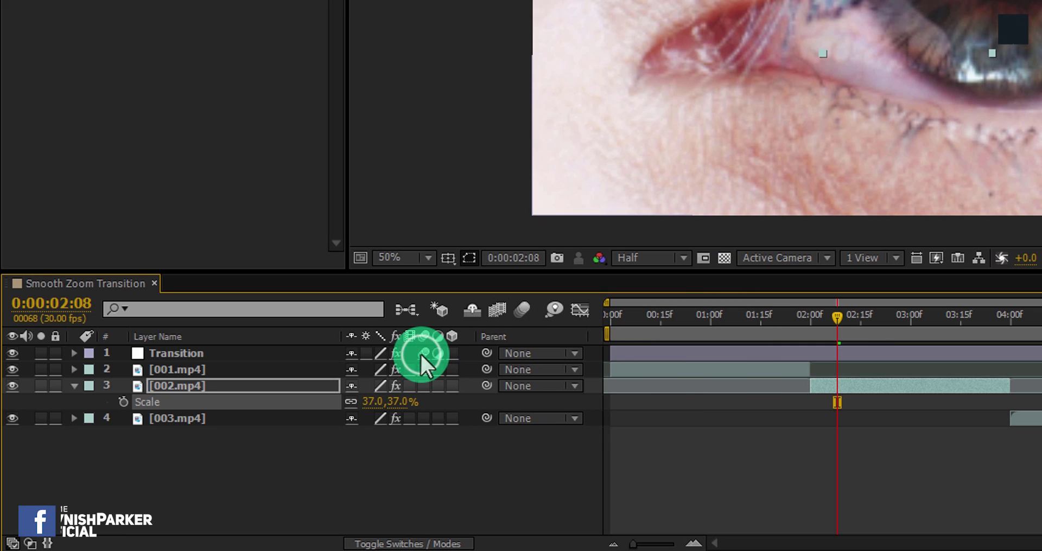
click(523, 311)
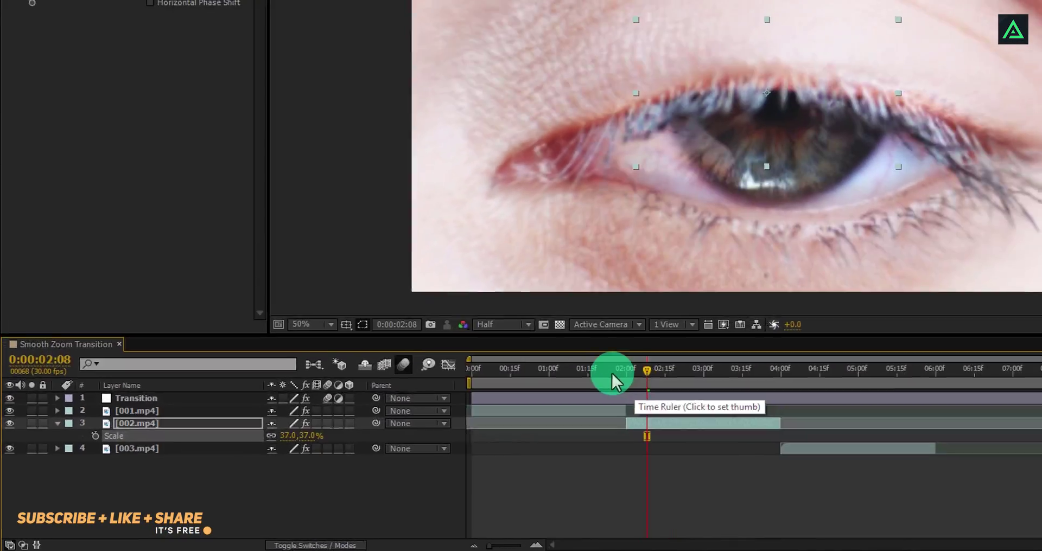
drag(692, 349, 714, 349)
drag(523, 407, 547, 406)
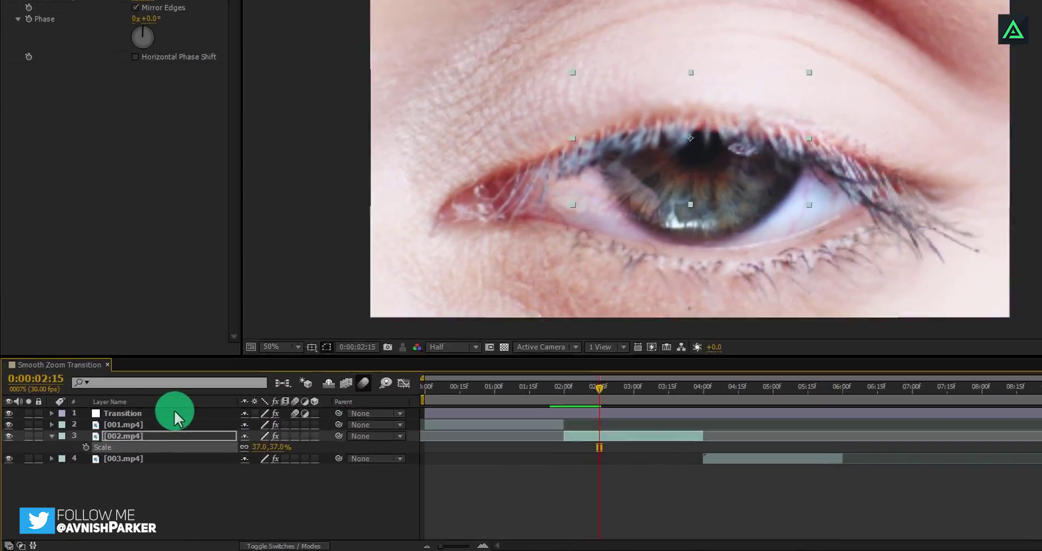
Apply Easy Ease to both Transition-layer Scale keyframes and show Scale as a speed graph.
click(165, 425)
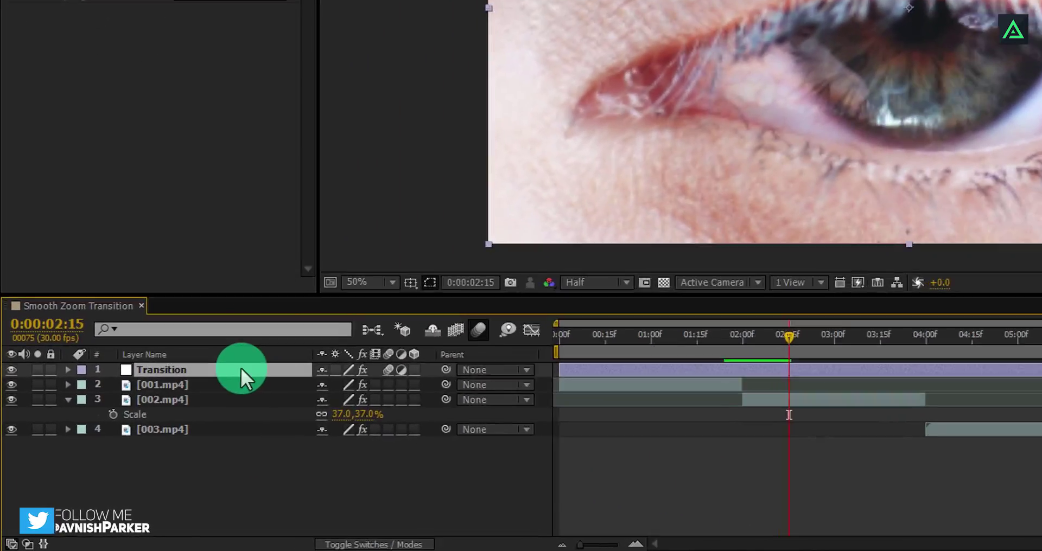
key(u)
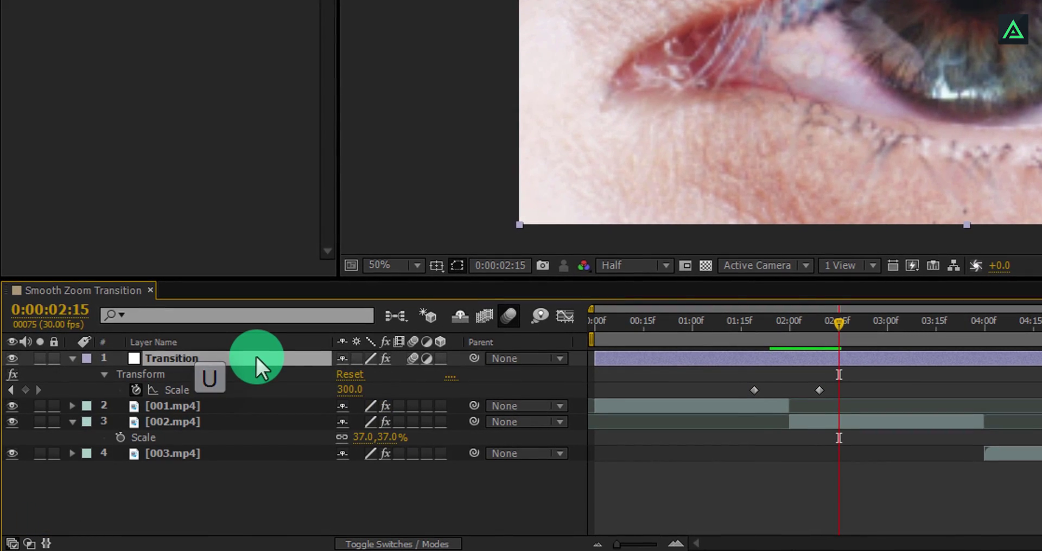
drag(732, 374, 844, 398)
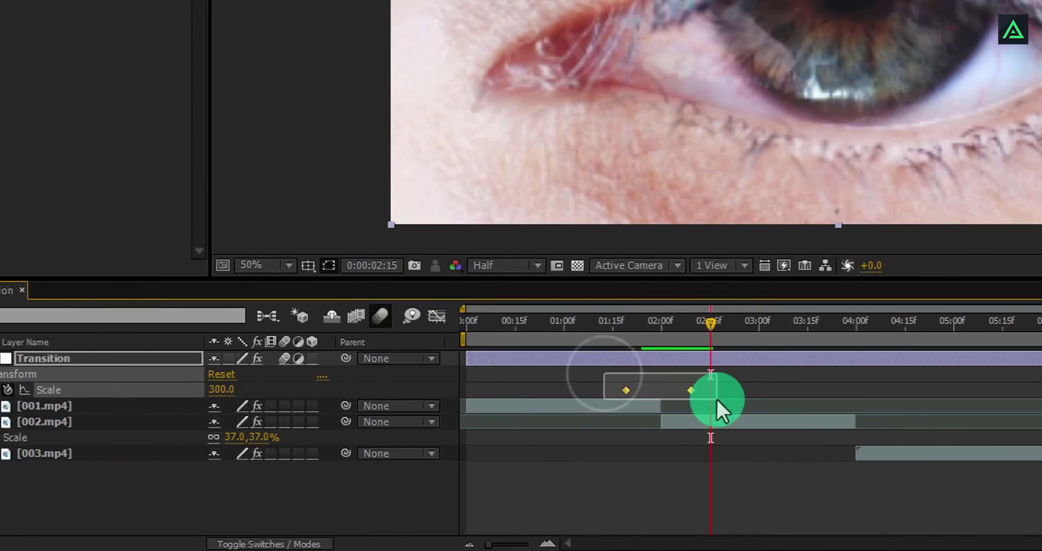
right_click(691, 390)
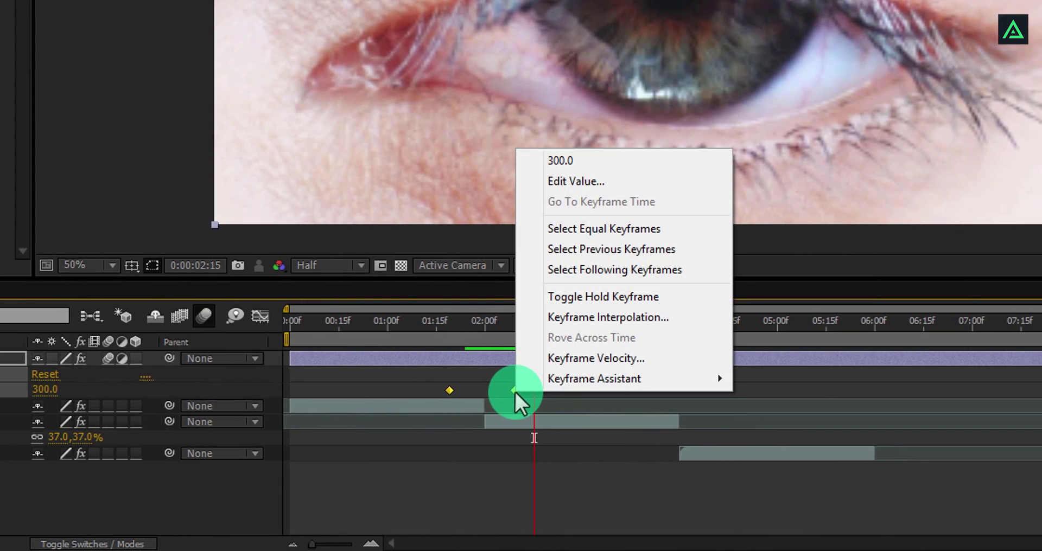
mouse_move(549, 380)
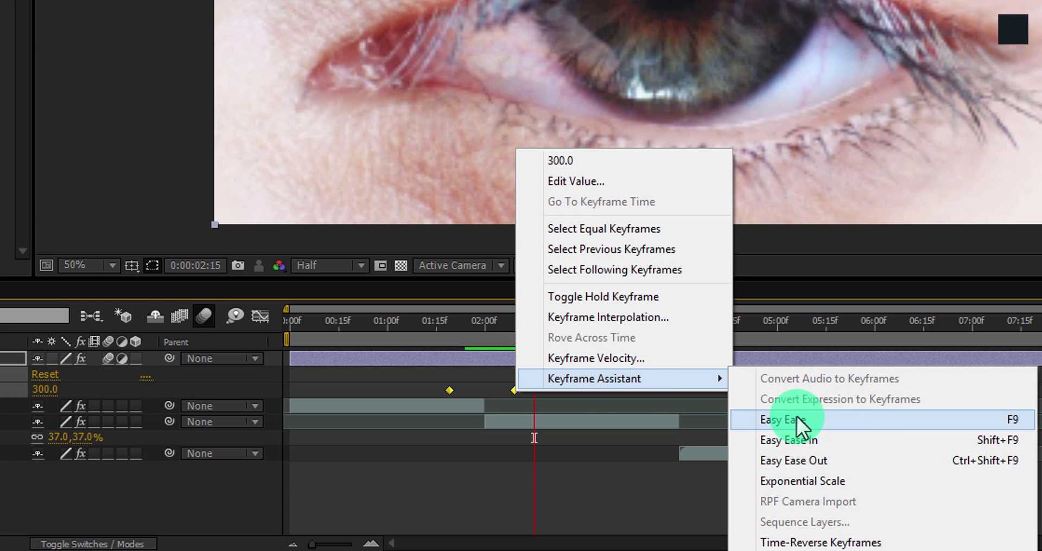
click(838, 421)
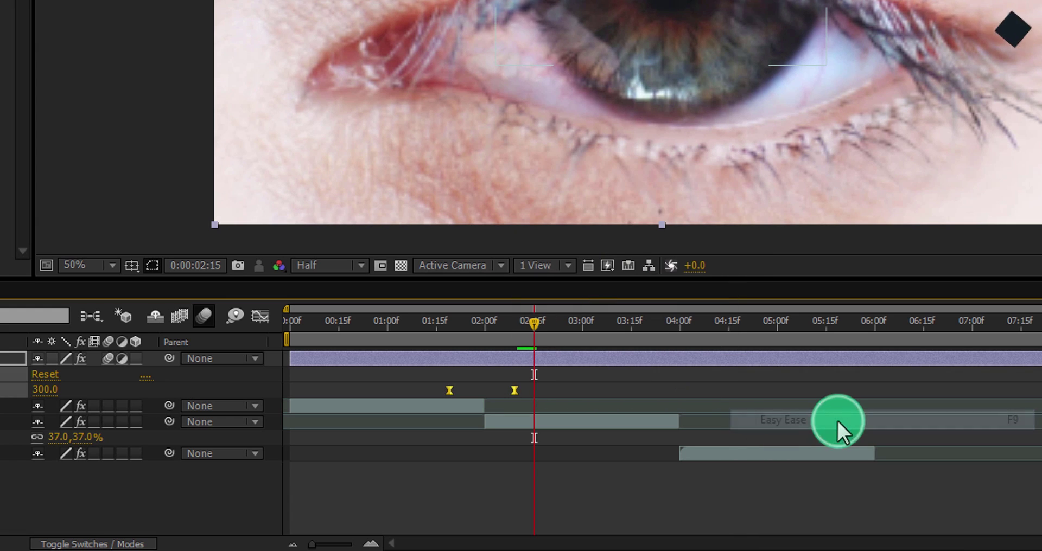
click(260, 315)
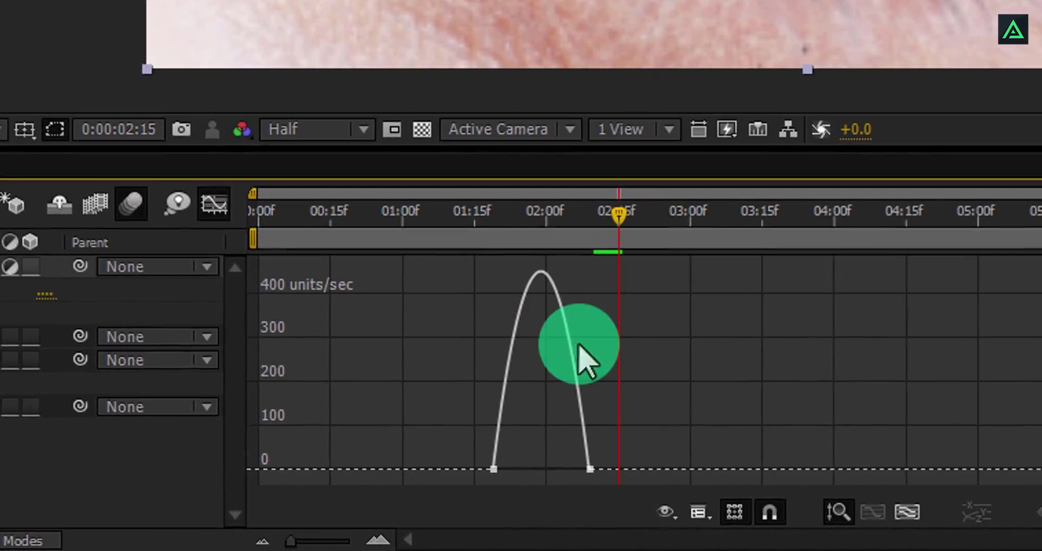
Drag the Scale keyframes' influence handles inward to 100% so speed peaks sharply mid-zoom.
right_click(559, 371)
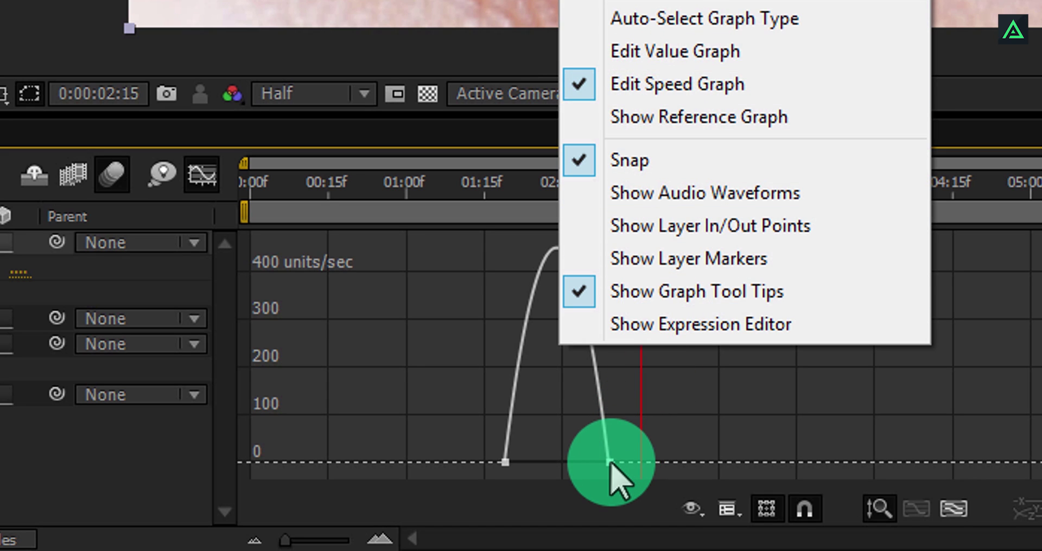
click(609, 462)
drag(590, 463, 567, 460)
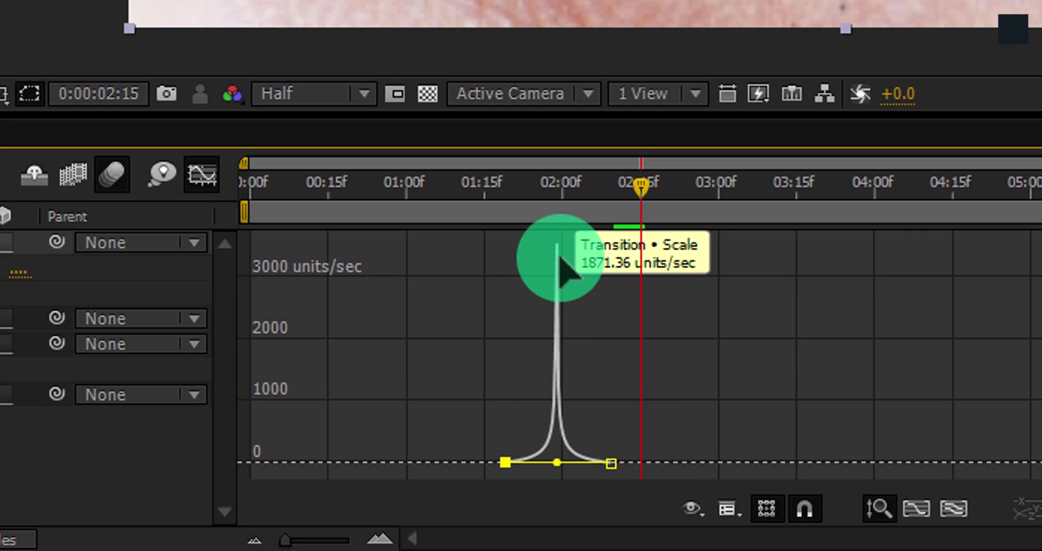
click(202, 174)
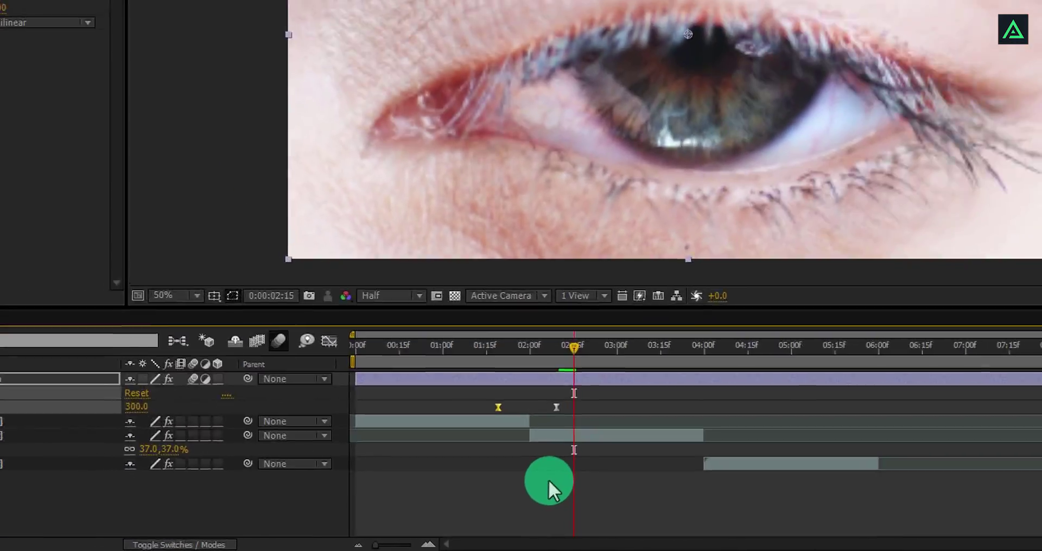
key(space)
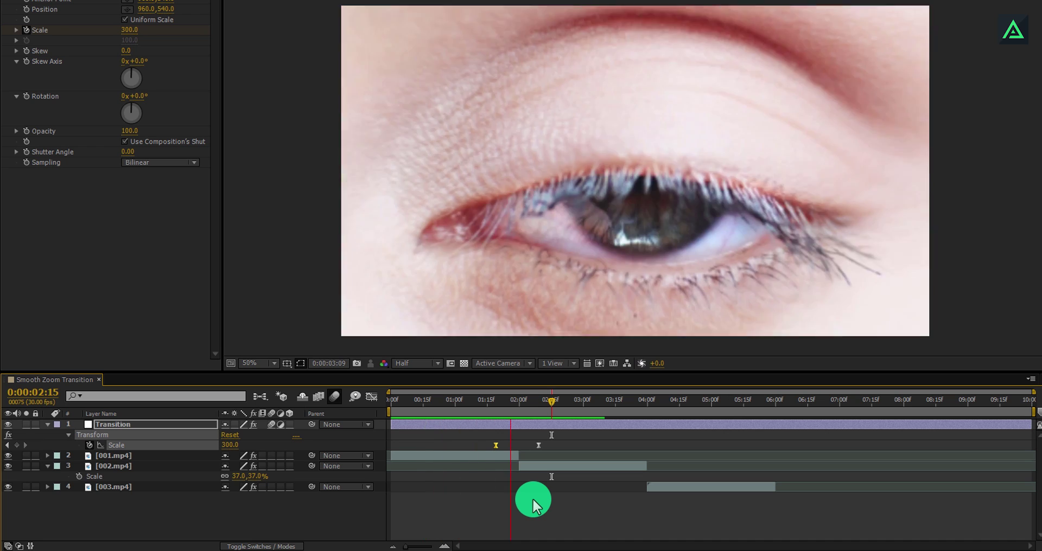
drag(494, 401, 537, 449)
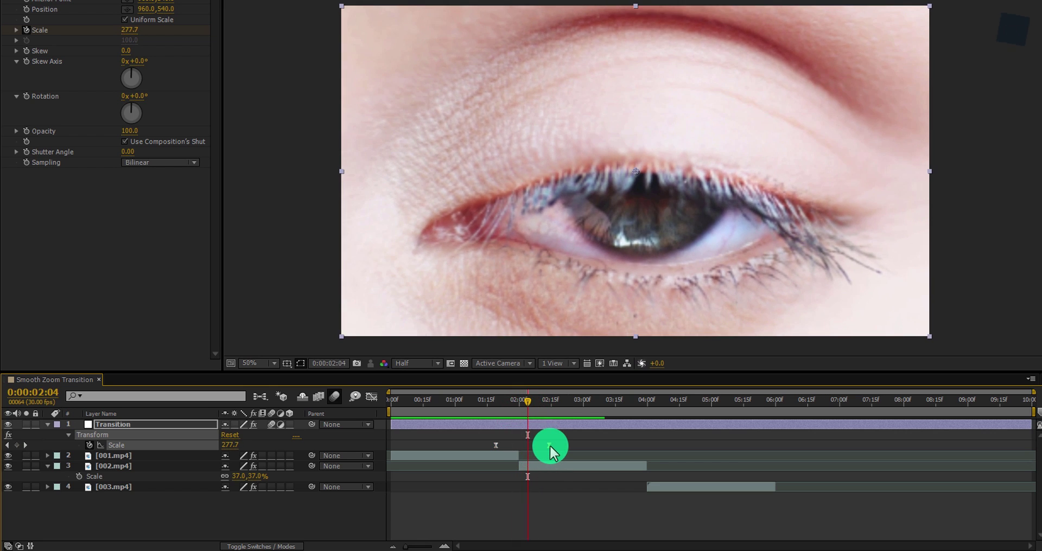
key(space)
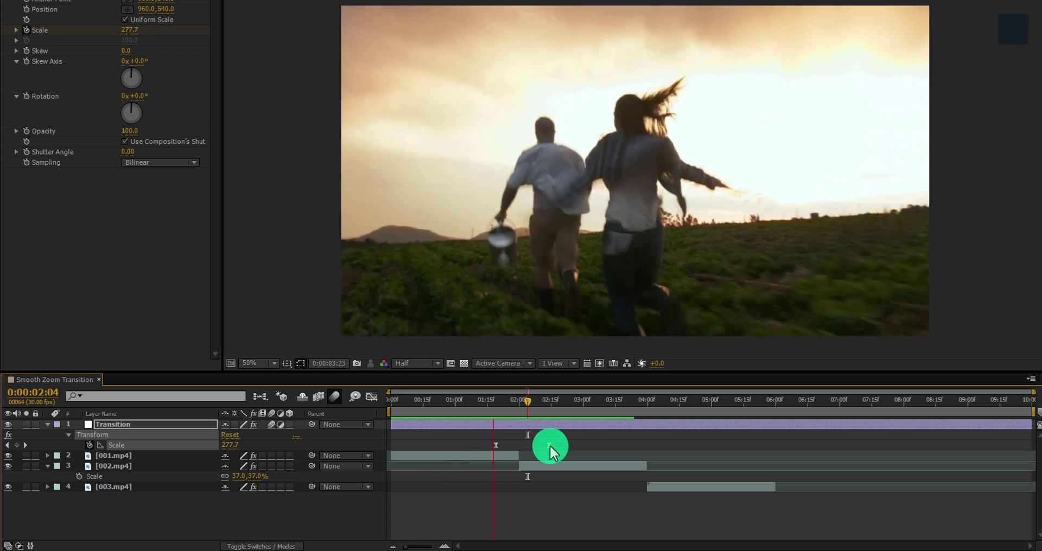
key(space)
key(space)
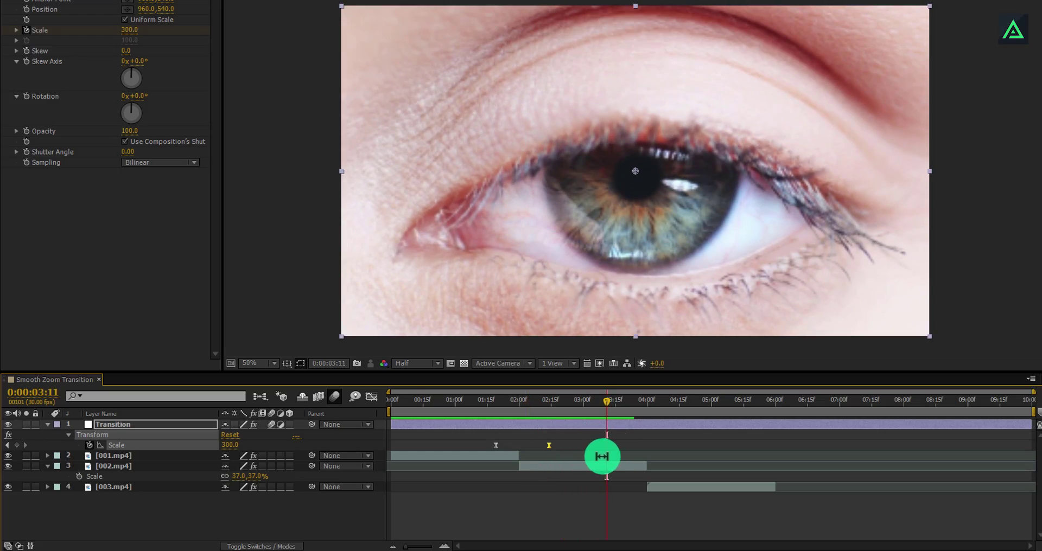
Key Transition Scale at 300 at 0:00:03:17 and 100 at 0:00:04:12, then scrub to review.
drag(615, 407, 633, 433)
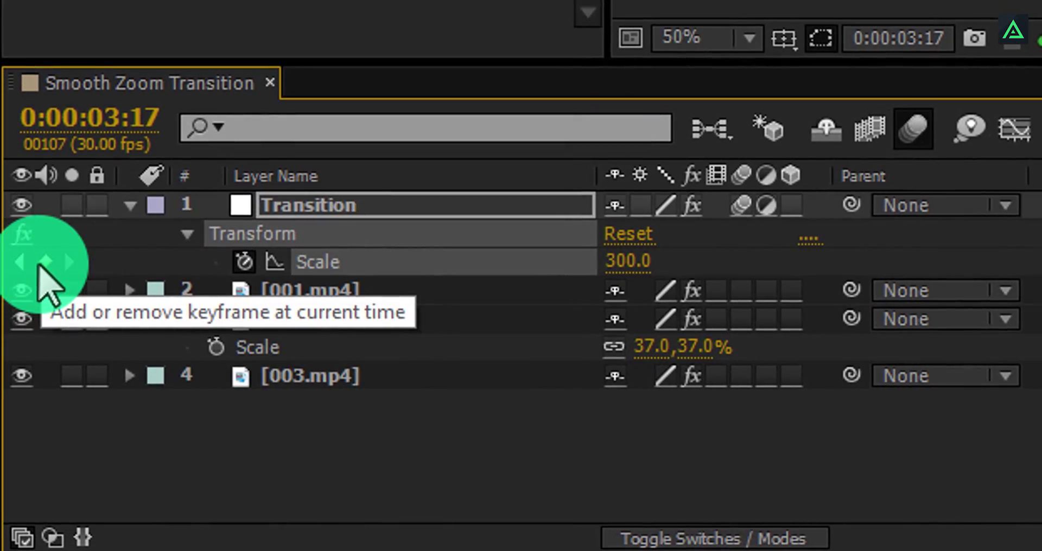
click(43, 264)
drag(1041, 162, 1041, 174)
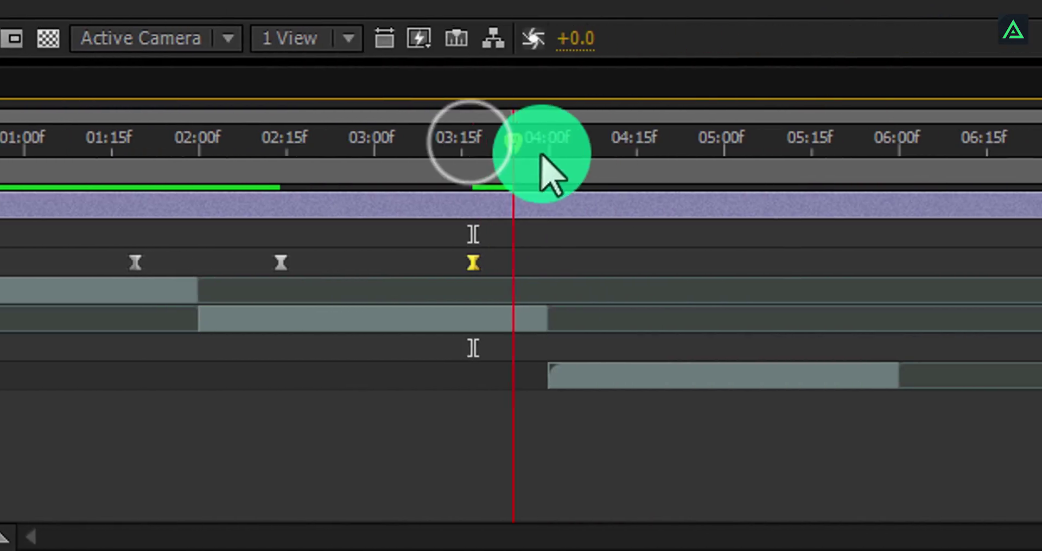
drag(540, 156, 607, 156)
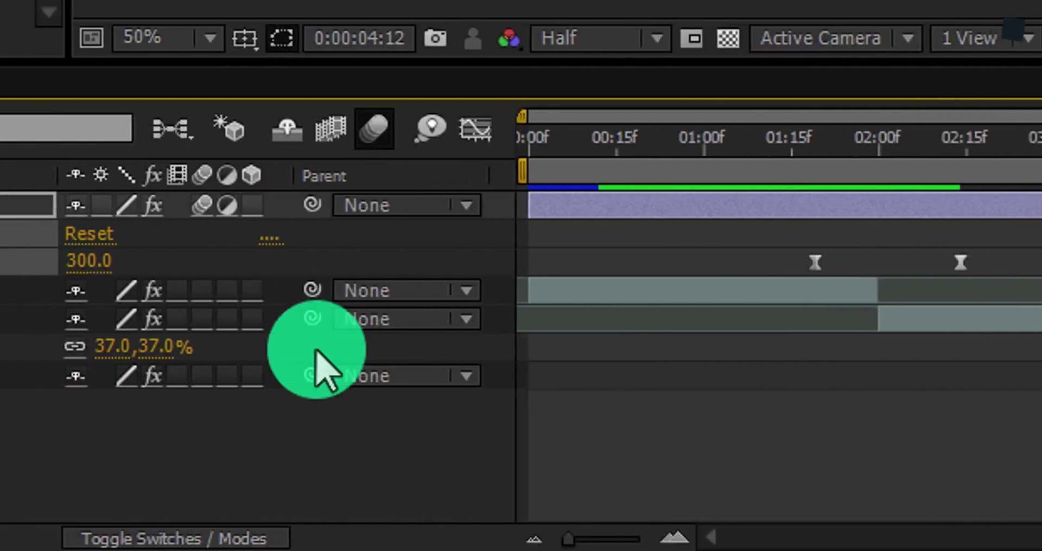
click(89, 261)
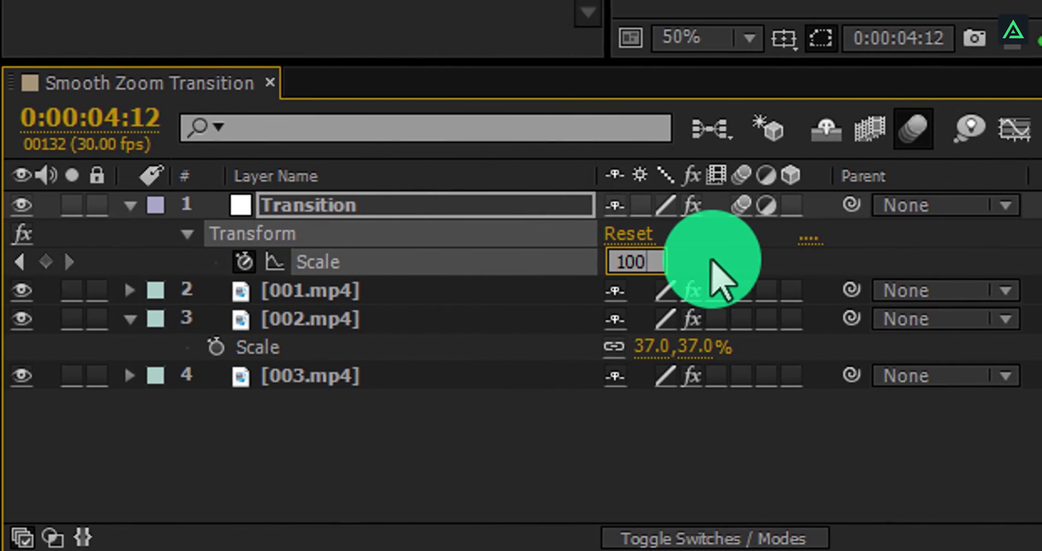
key(Return)
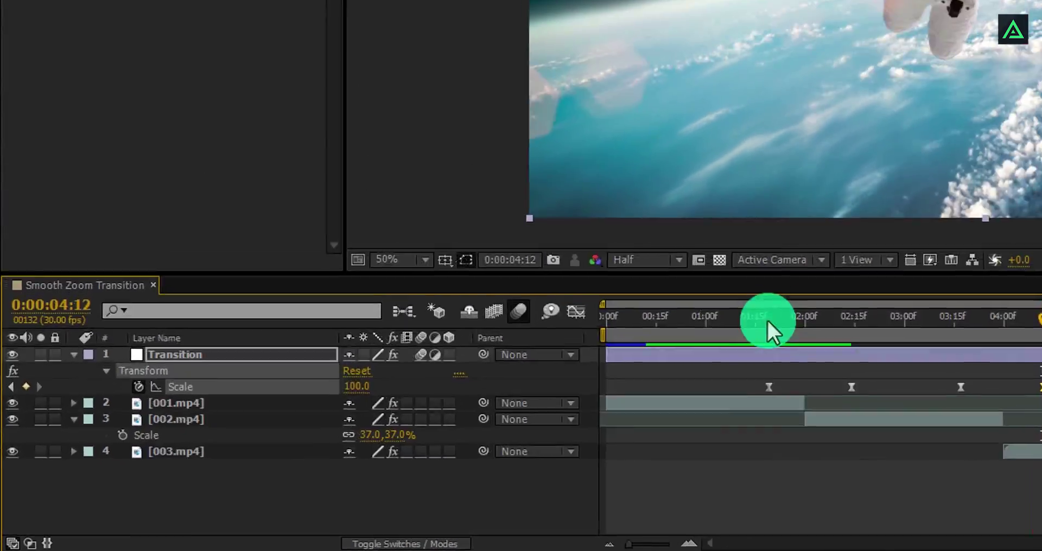
drag(767, 319, 663, 407)
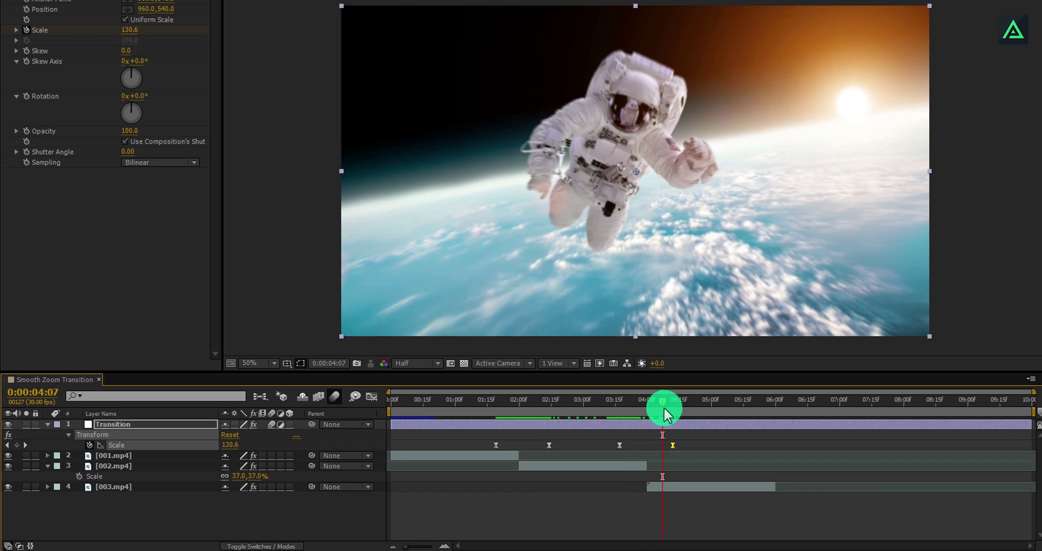
click(629, 440)
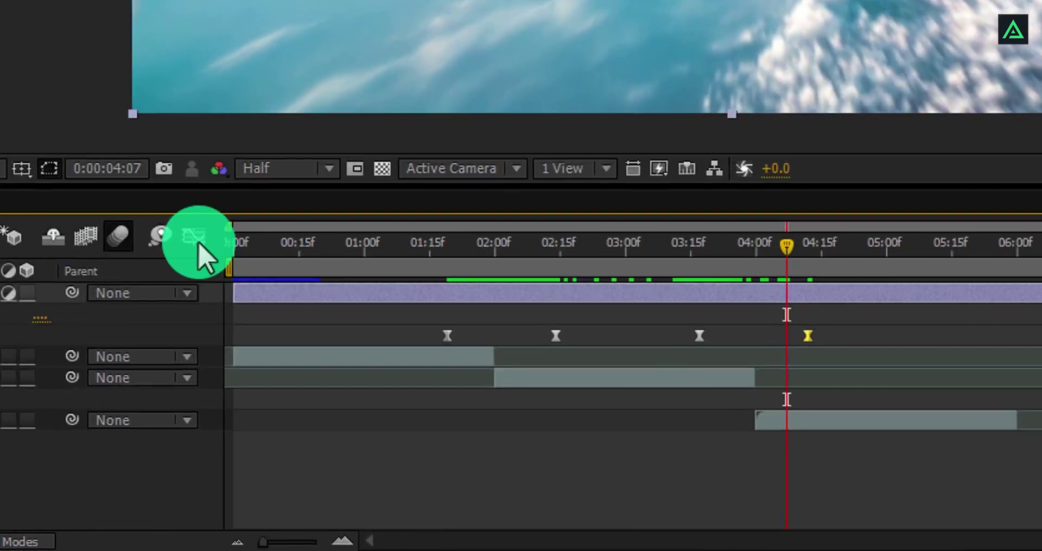
Shape the 3:17–4:12 Scale keyframes' speed curve into a sharp spike matching the first zoom.
click(295, 327)
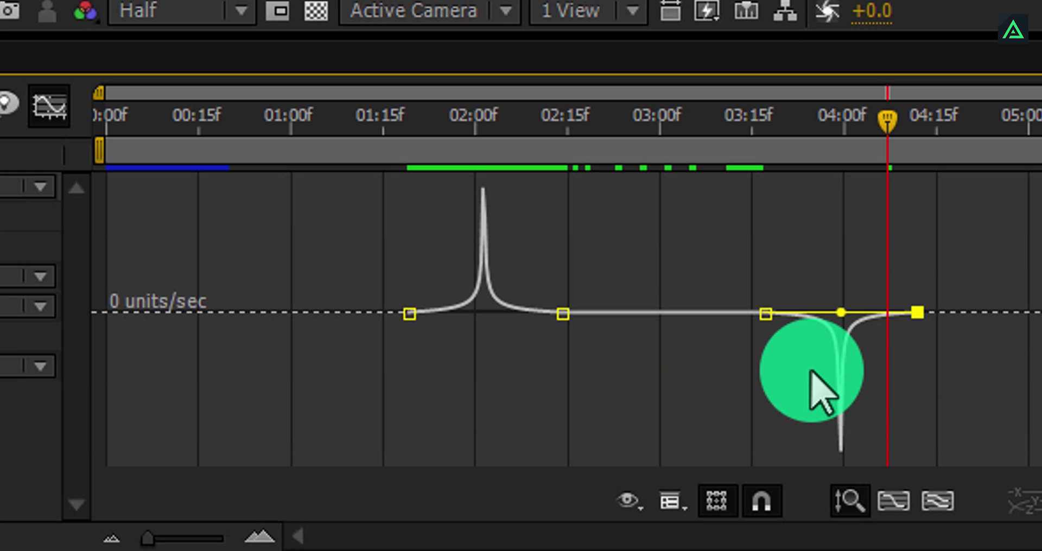
click(64, 115)
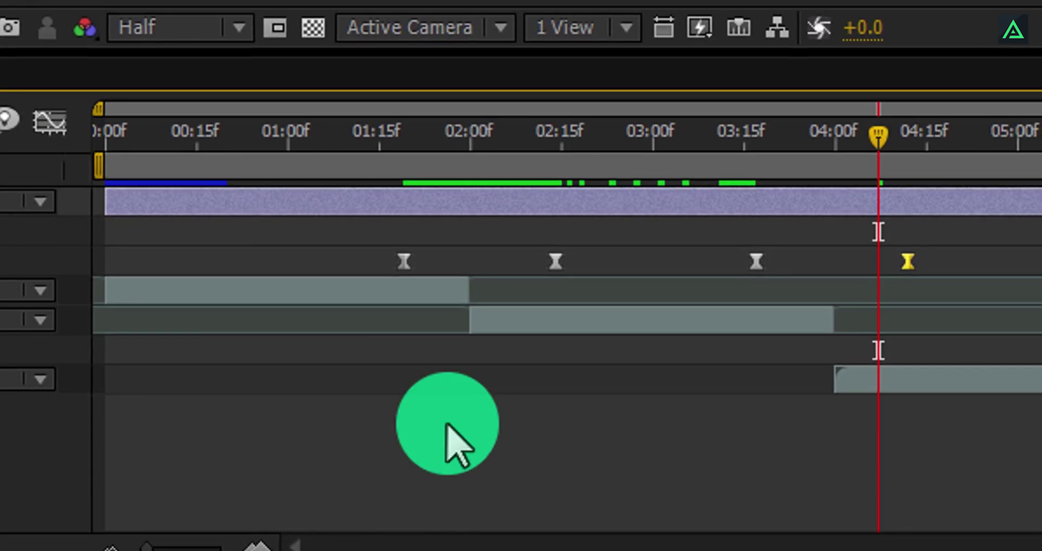